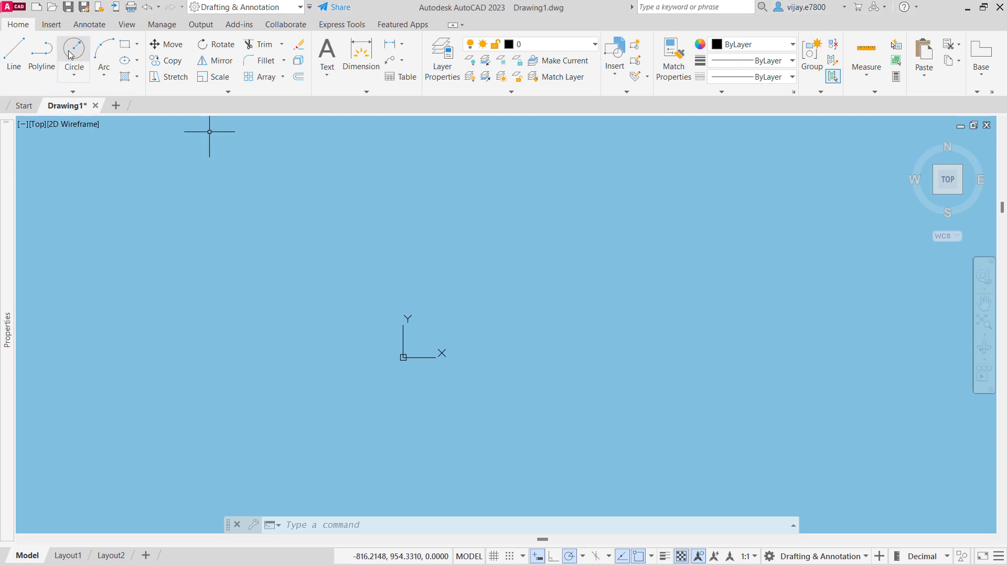
- Draw a circle centred at 0,0 with a diameter of 32
{"action": "left_click", "coordinate": [74, 75]}
{"action": "left_click", "coordinate": [100, 130]}
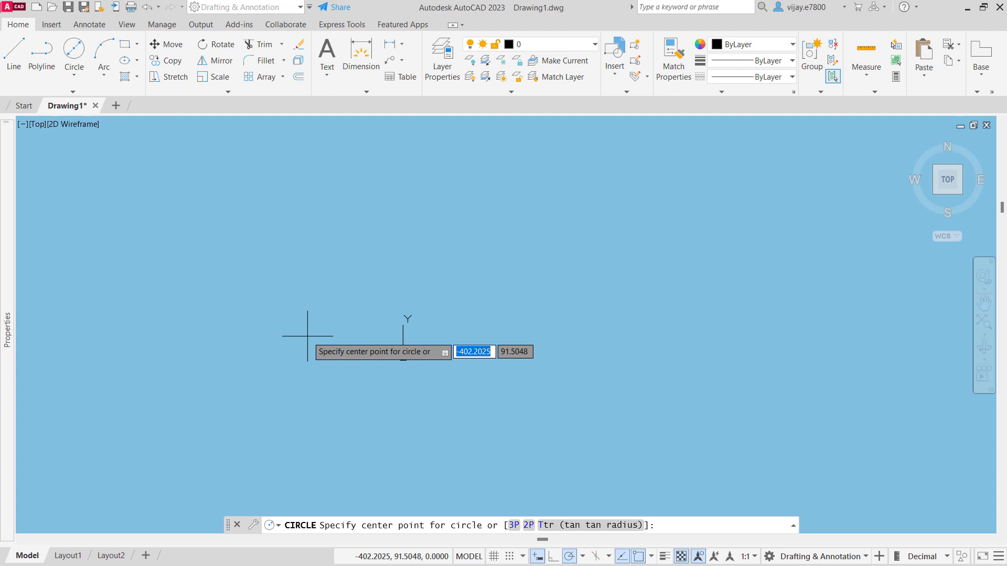
{"action": "type", "text": "0,0"}
{"action": "key", "text": "Return"}
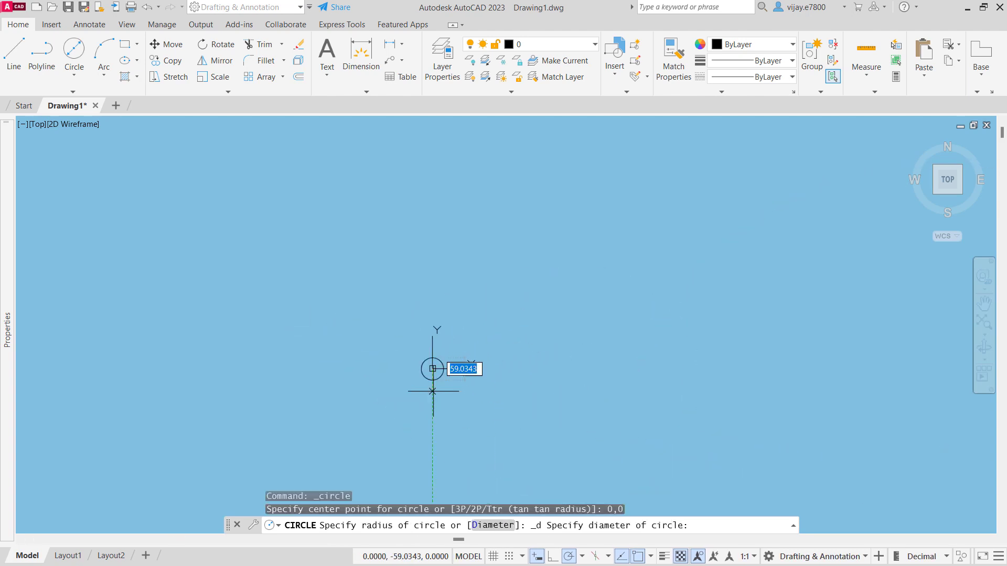
{"action": "scroll", "coordinate": [425, 351], "scroll_direction": "up", "scroll_amount": 5}
{"action": "middle_click_drag", "start_coordinate": [421, 360], "coordinate": [383, 307]}
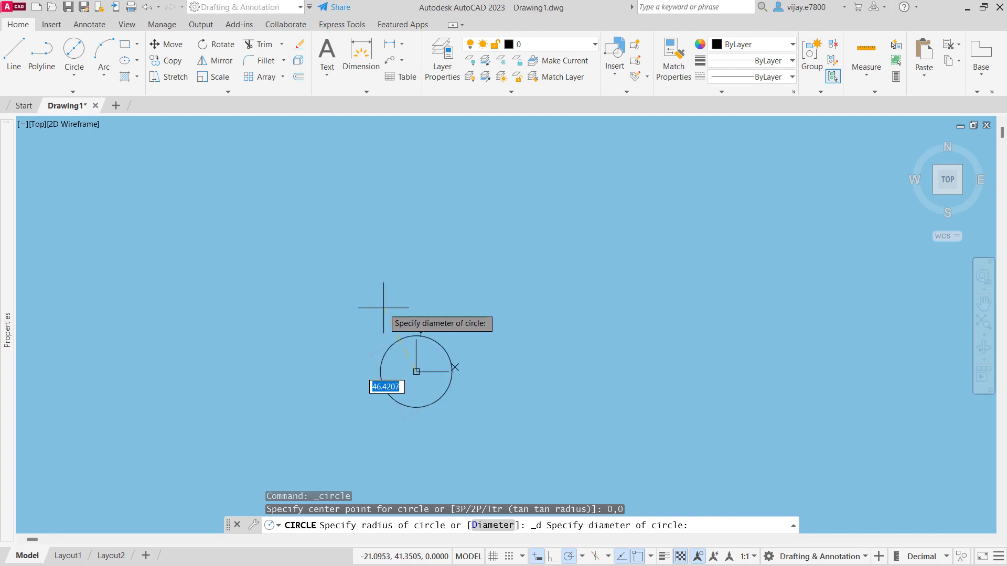
{"action": "type", "text": "32"}
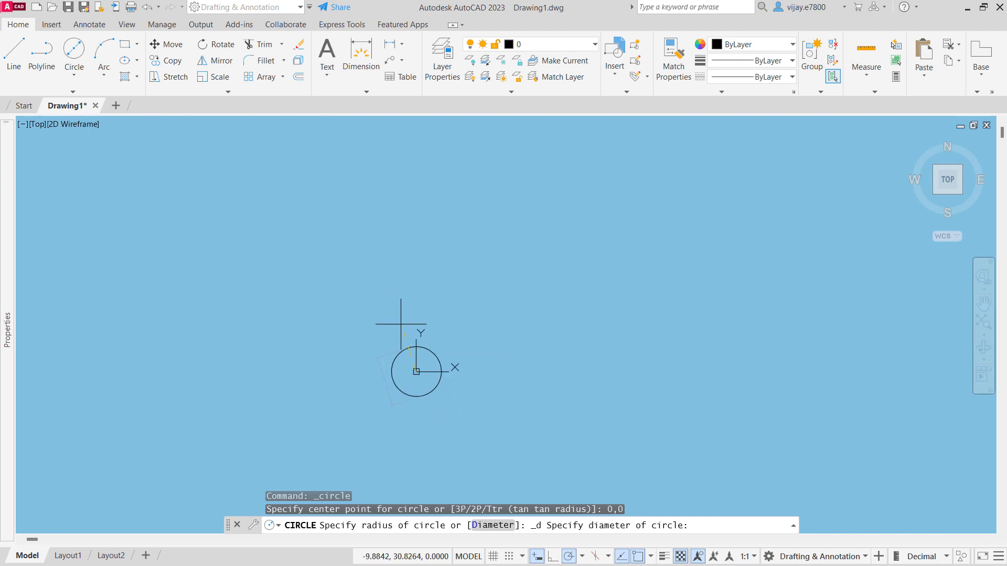
{"action": "key", "text": "Return"}
- Draw a line from 0,0 at an angle of 17° to just outside the circle's right edge
{"action": "scroll", "coordinate": [399, 320], "scroll_direction": "up", "scroll_amount": 2}
{"action": "middle_click_drag", "start_coordinate": [455, 401], "coordinate": [364, 310]}
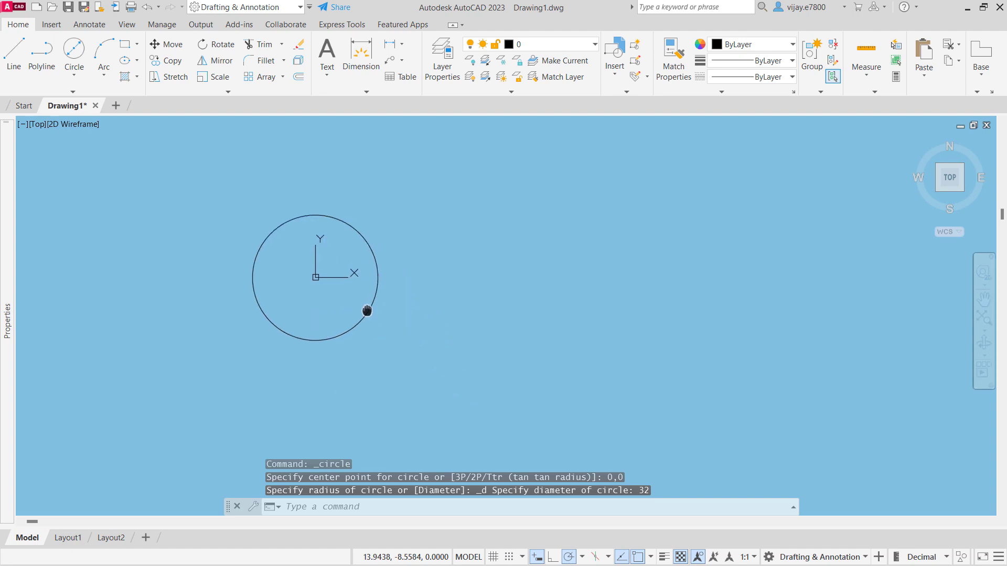
{"action": "left_click", "coordinate": [12, 52]}
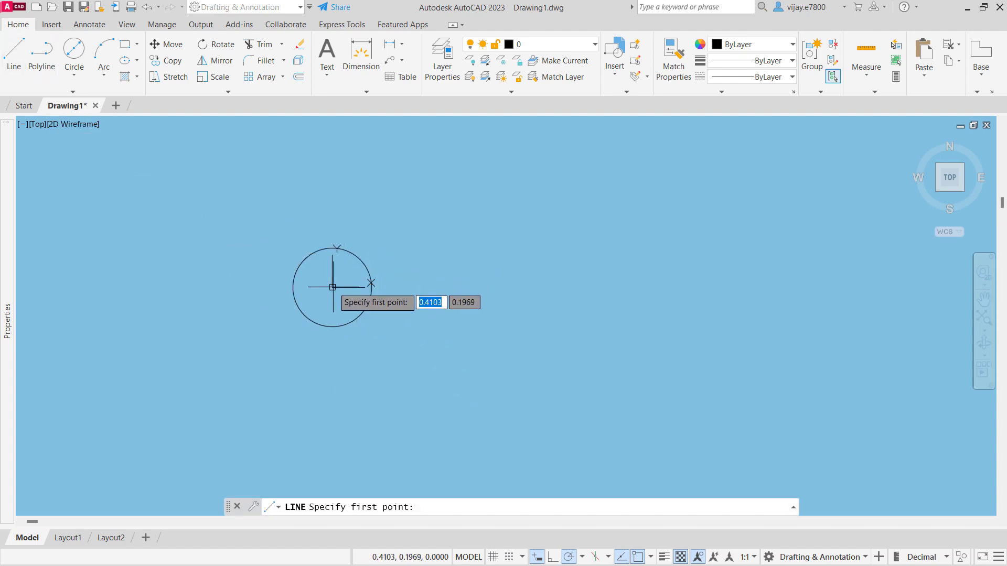
{"action": "type", "text": "0"}
{"action": "key", "text": "Tab"}
{"action": "type", "text": "0"}
{"action": "key", "text": "Return"}
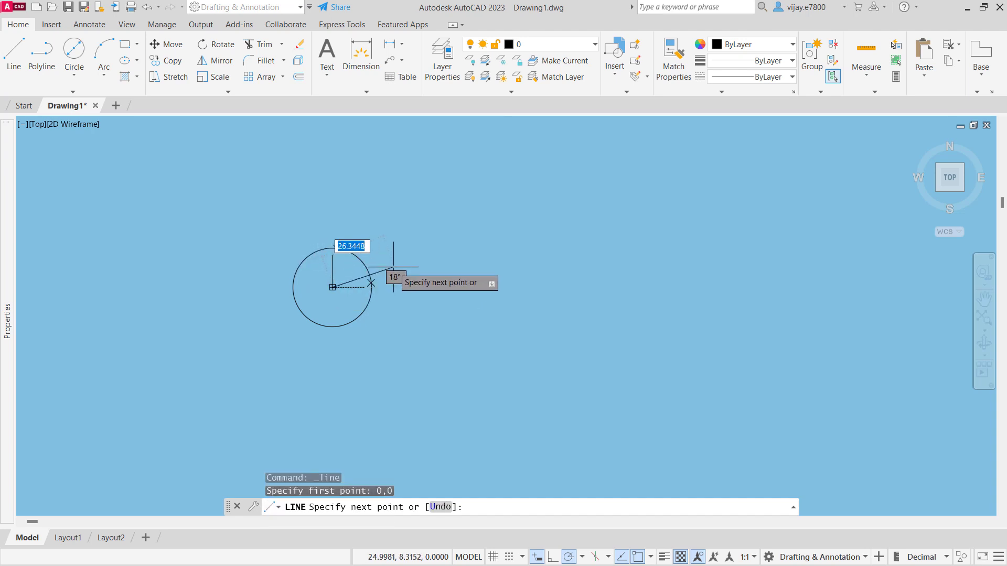
{"action": "type", "text": "<"}
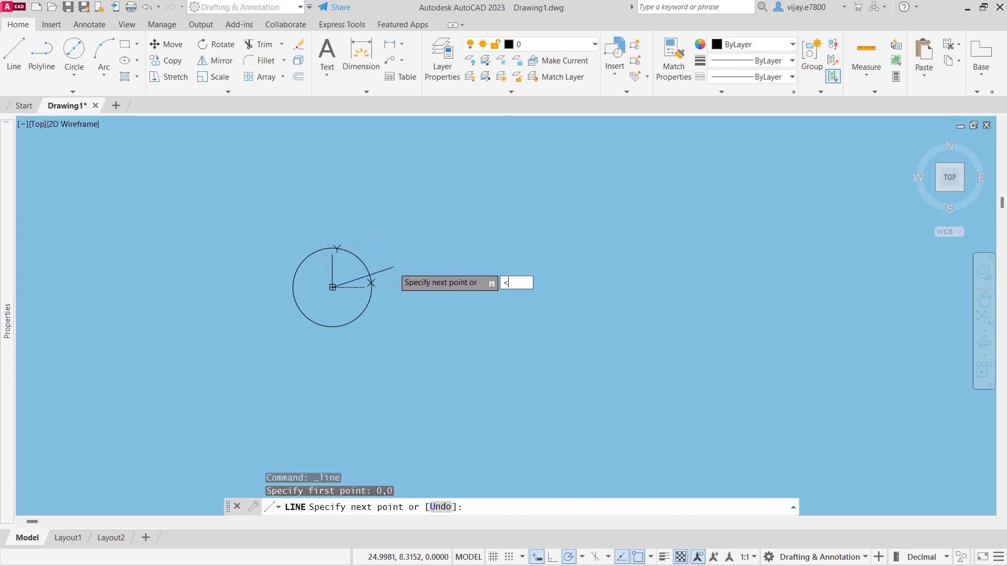
{"action": "type", "text": "17"}
{"action": "key", "text": "Return"}
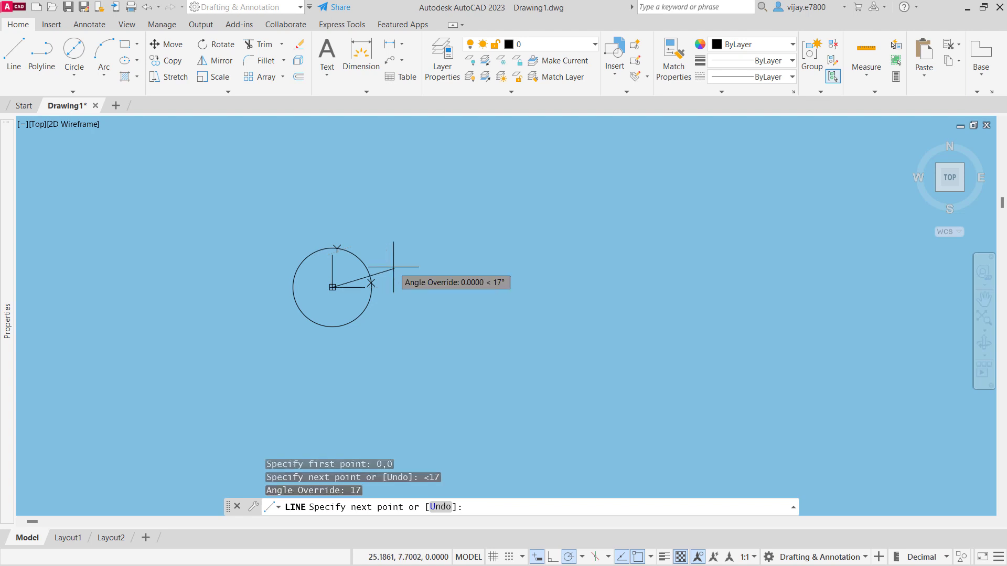
{"action": "scroll", "coordinate": [371, 284], "scroll_direction": "up", "scroll_amount": 3}
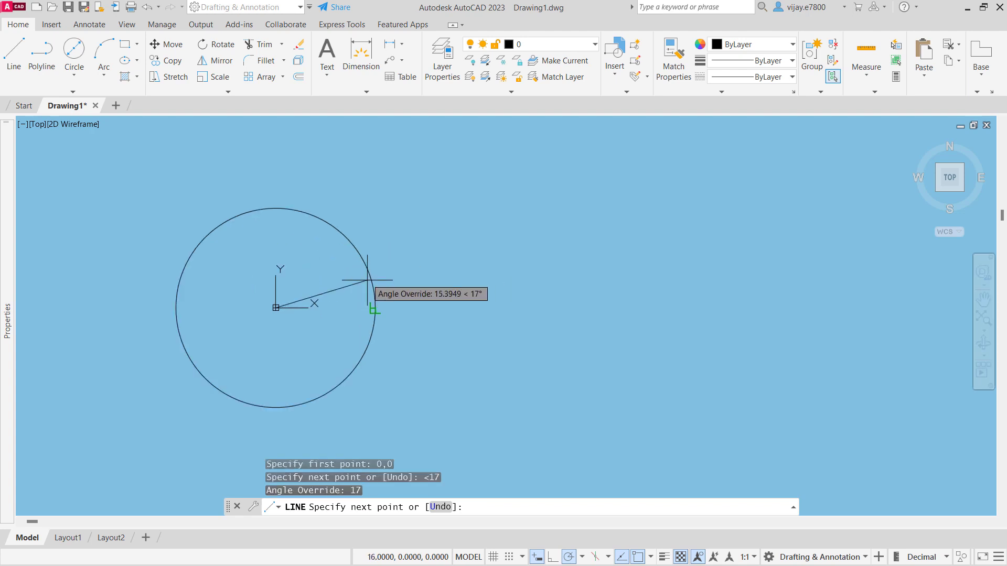
{"action": "left_click", "coordinate": [380, 276]}
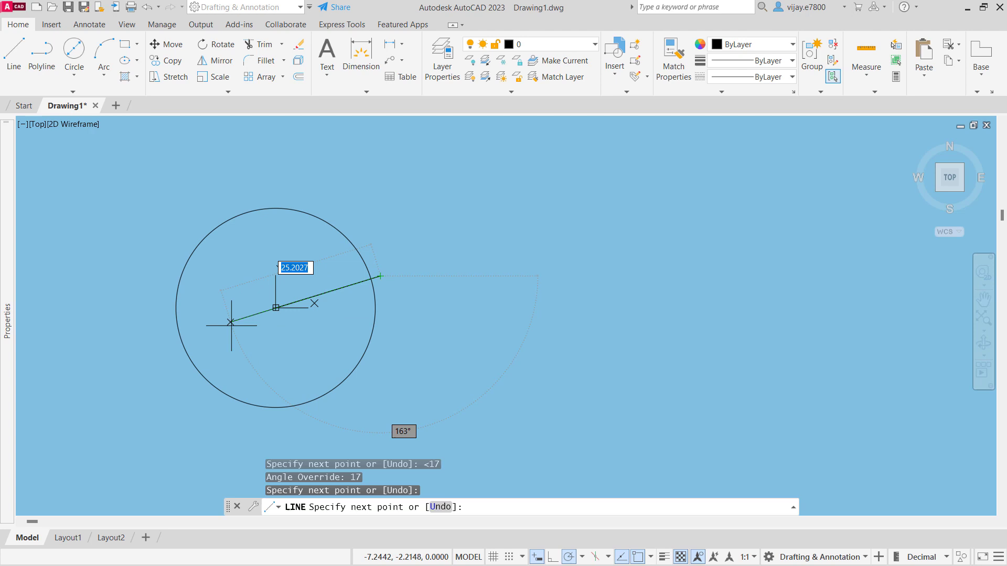
- Continue the inclined line back through the circle's centre to just beyond its opposite edge and finish it
{"action": "left_click", "coordinate": [155, 345]}
{"action": "right_click", "coordinate": [123, 312]}
{"action": "left_click", "coordinate": [152, 317]}
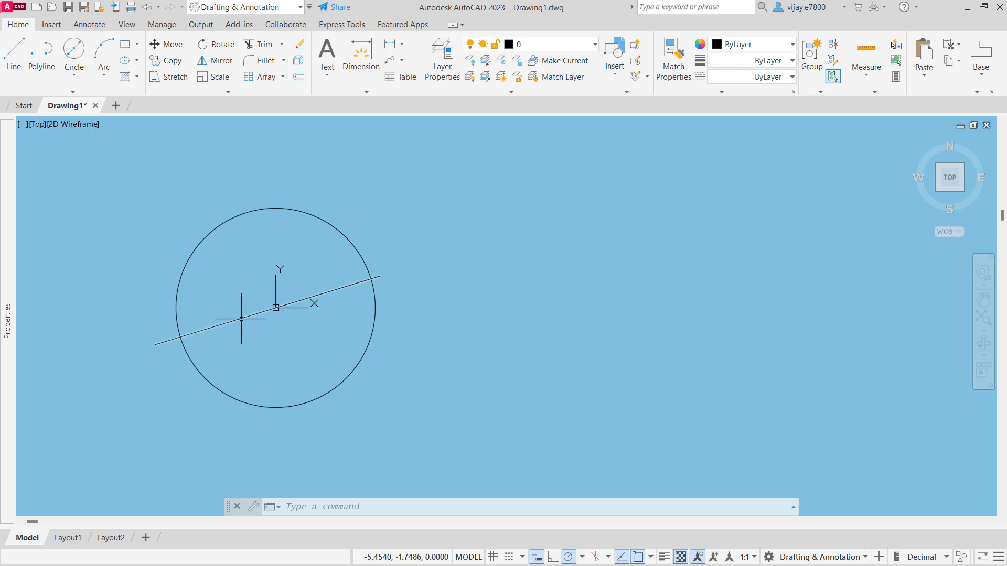
- Draw a line from the circle's centre, 2 units long at an angle of -90°
{"action": "left_click", "coordinate": [14, 52]}
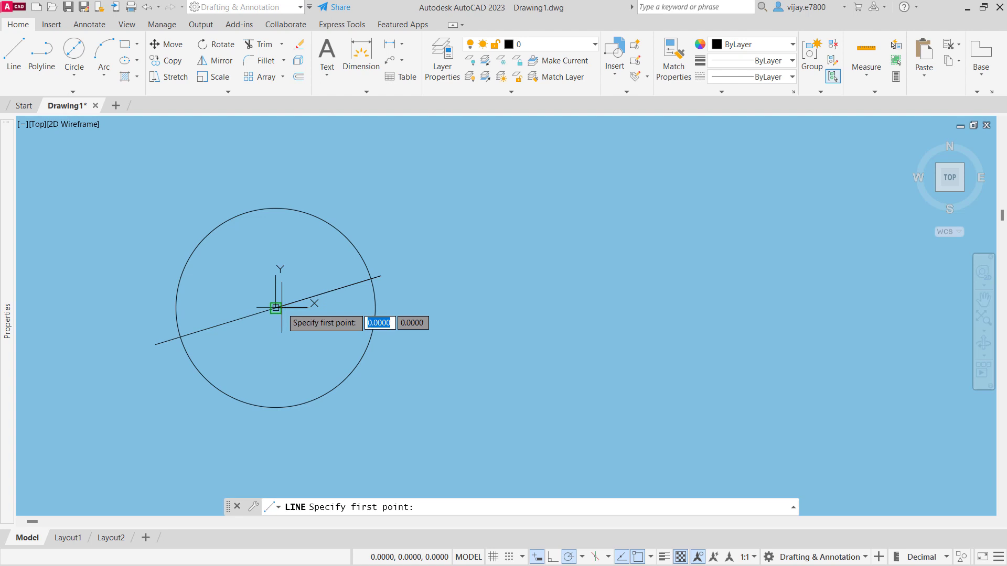
{"action": "left_click", "coordinate": [276, 308]}
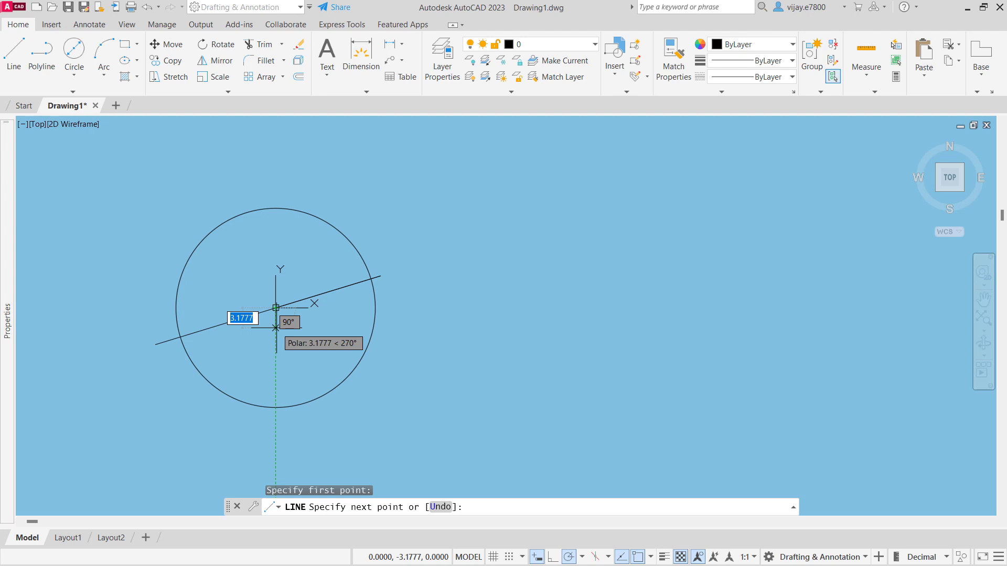
{"action": "type", "text": "2"}
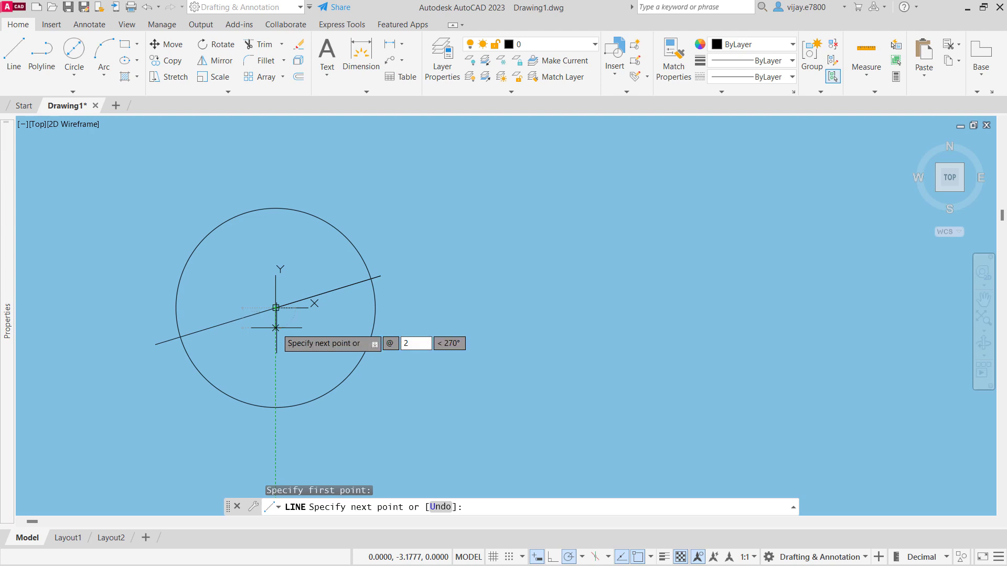
{"action": "key", "text": "Tab"}
{"action": "type", "text": "-"}
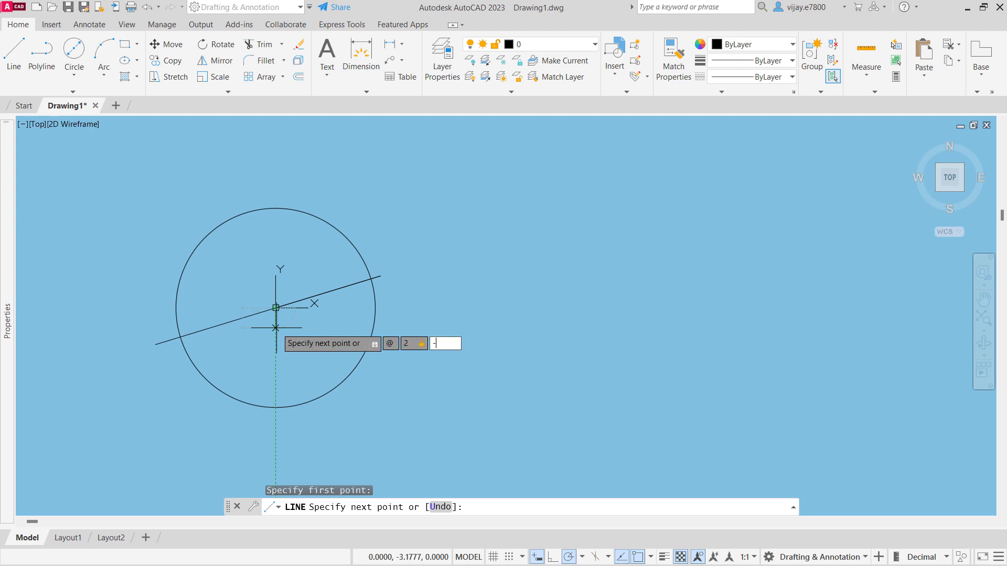
{"action": "type", "text": "90"}
{"action": "key", "text": "Return"}
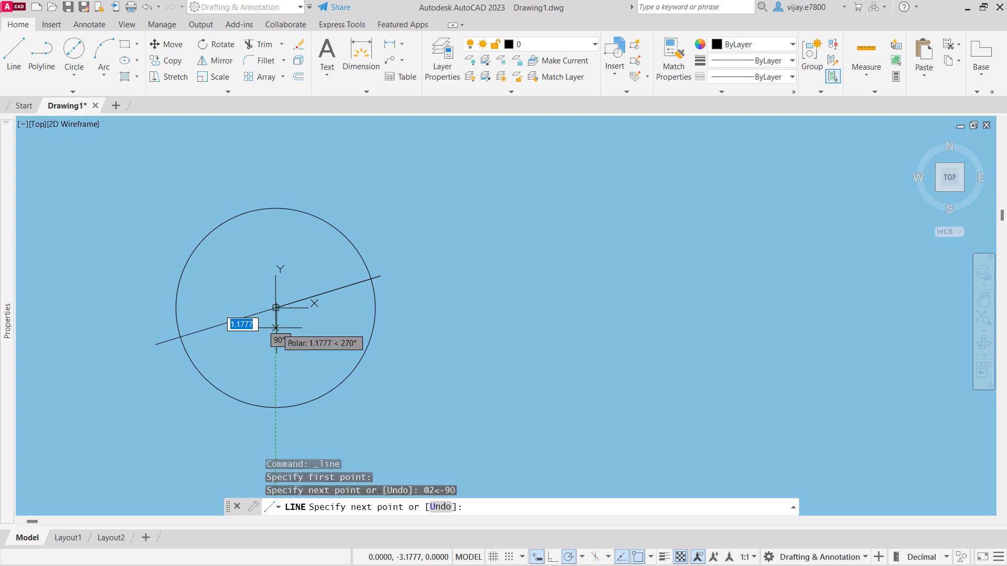
- Continue from the short vertical line with a segment 6 units long at 180° and finish the line
{"action": "type", "text": "@6"}
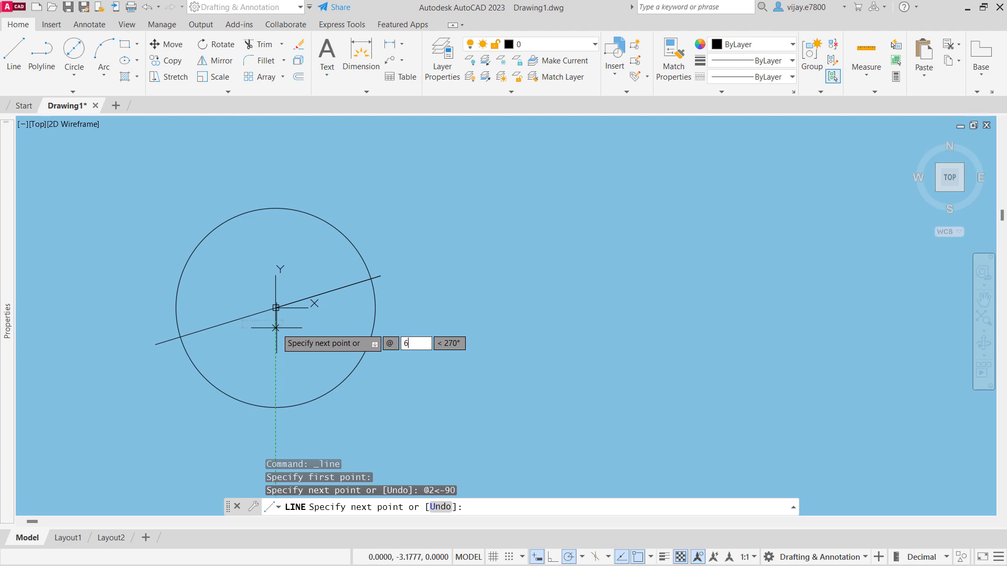
{"action": "key", "text": "Tab"}
{"action": "type", "text": "18"}
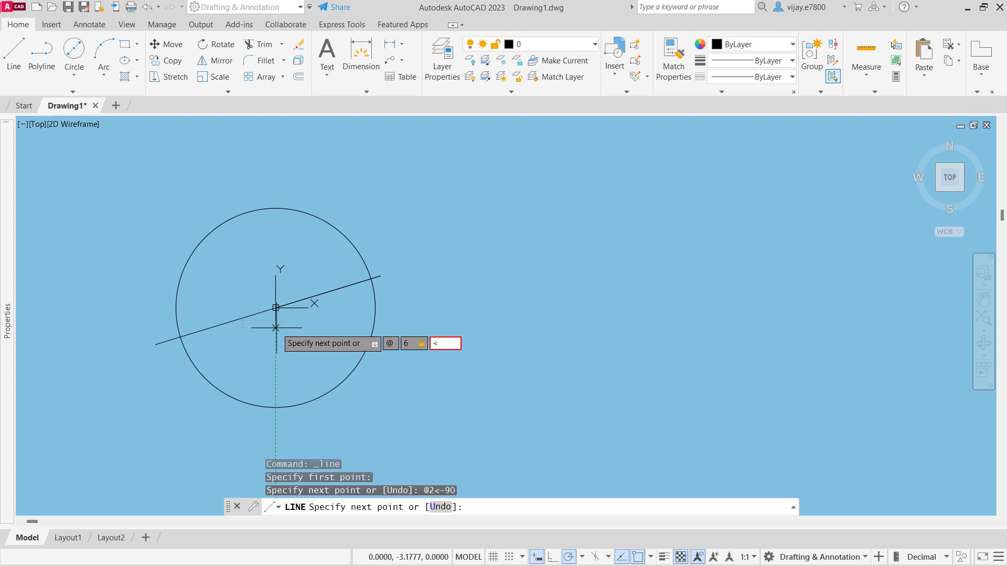
{"action": "type", "text": "0"}
{"action": "key", "text": "Return"}
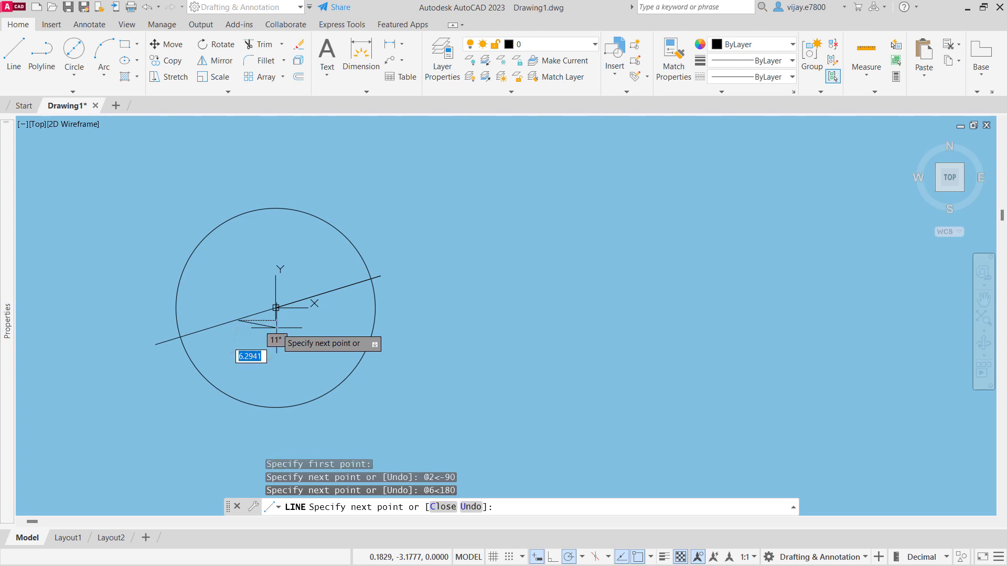
{"action": "scroll", "coordinate": [276, 308], "scroll_direction": "up", "scroll_amount": 4}
{"action": "key", "text": "Escape"}
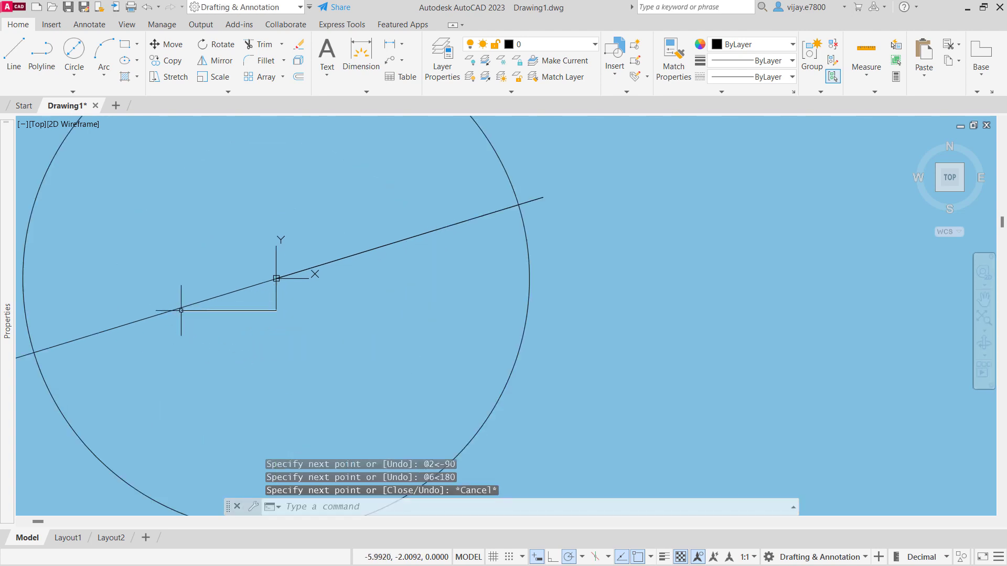
- Draw a circle of radius 13 centred on the free left end of the 6-unit horizontal line
{"action": "left_click", "coordinate": [70, 73]}
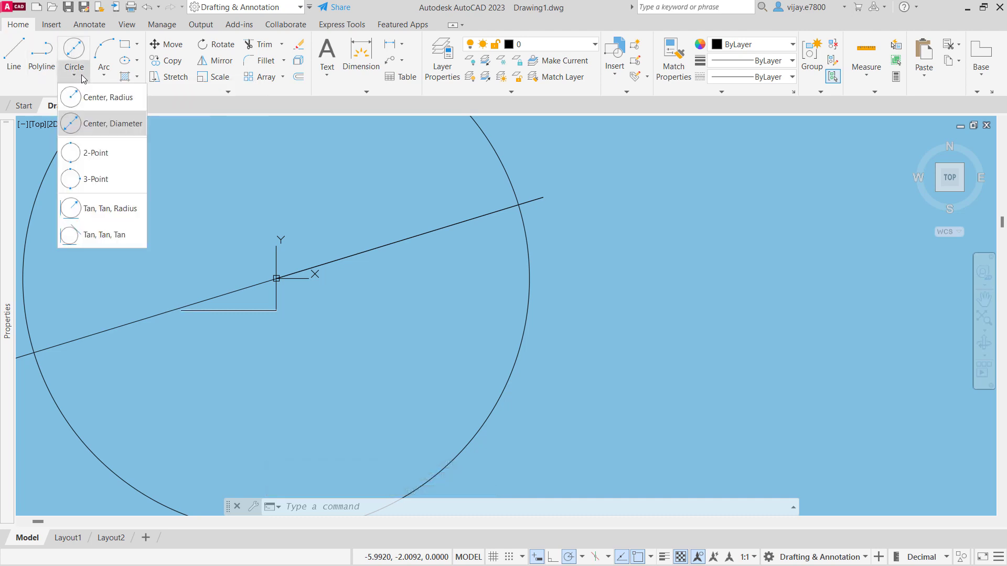
{"action": "left_click", "coordinate": [92, 102]}
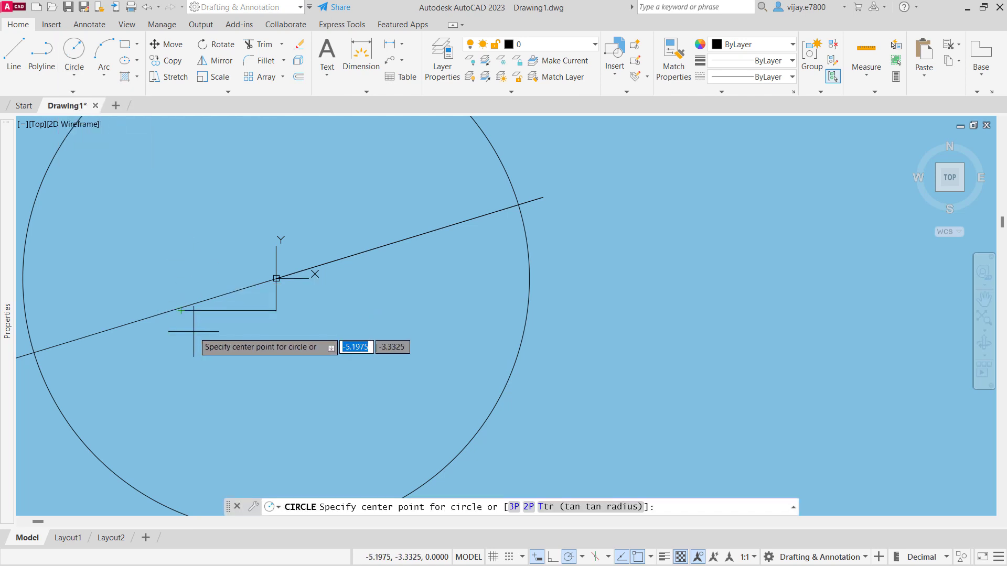
{"action": "scroll", "coordinate": [193, 332], "scroll_direction": "up", "scroll_amount": 4}
{"action": "left_click", "coordinate": [160, 280]}
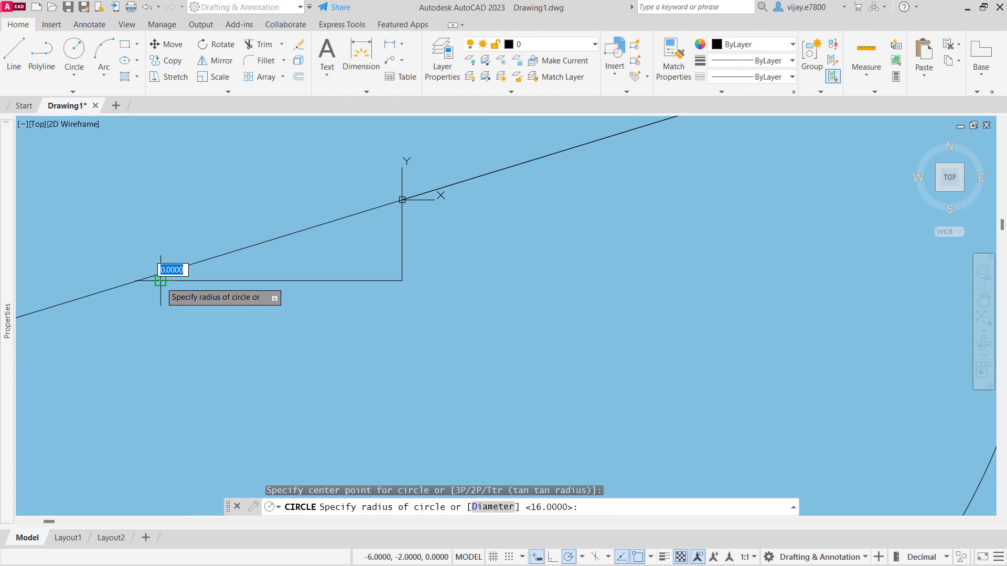
{"action": "type", "text": "13"}
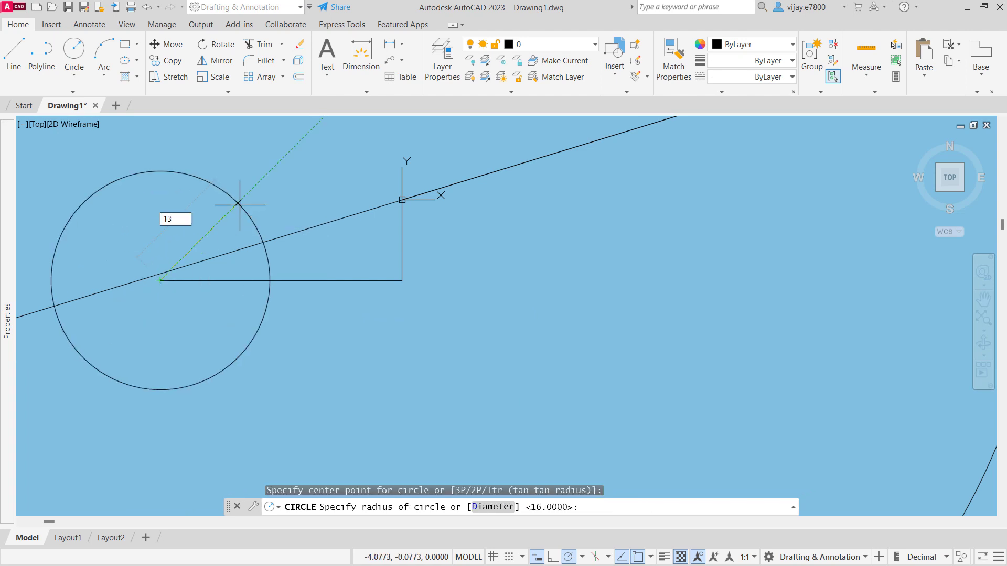
{"action": "key", "text": "Return"}
- Offset the inclined centre line by 8.5 on both its upper and lower sides
{"action": "scroll", "coordinate": [303, 322], "scroll_direction": "down", "scroll_amount": 6}
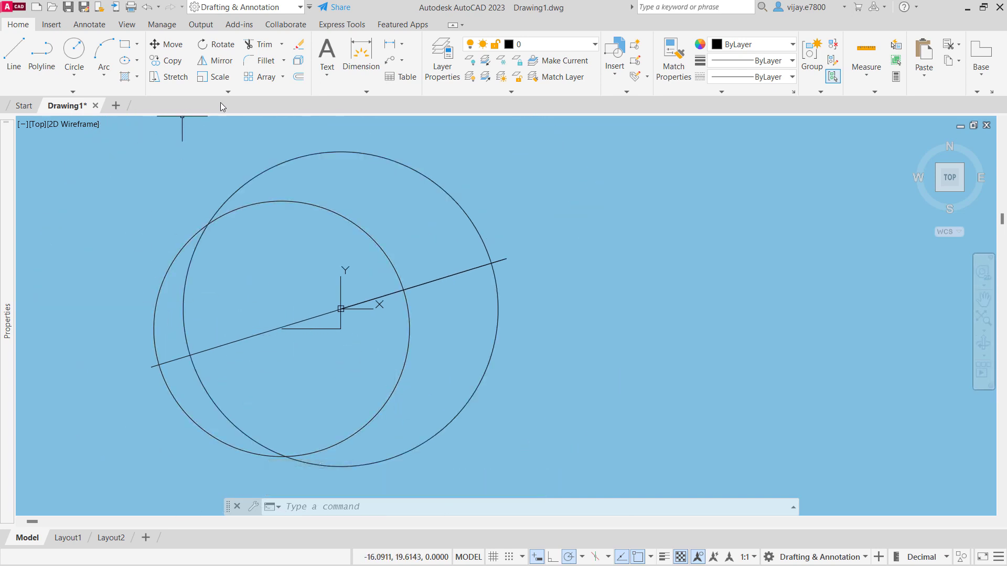
{"action": "left_click", "coordinate": [298, 77]}
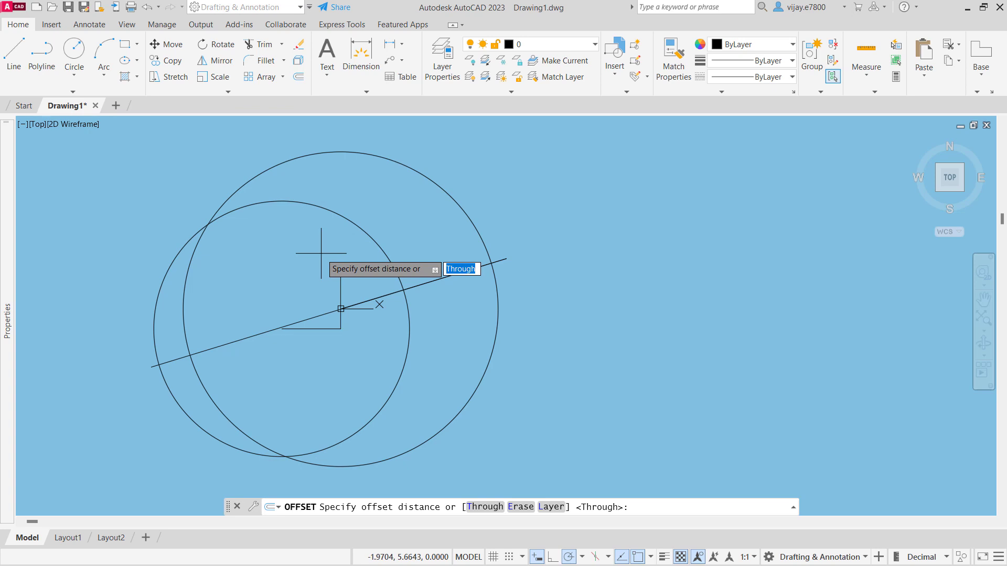
{"action": "type", "text": "8.5"}
{"action": "key", "text": "Return"}
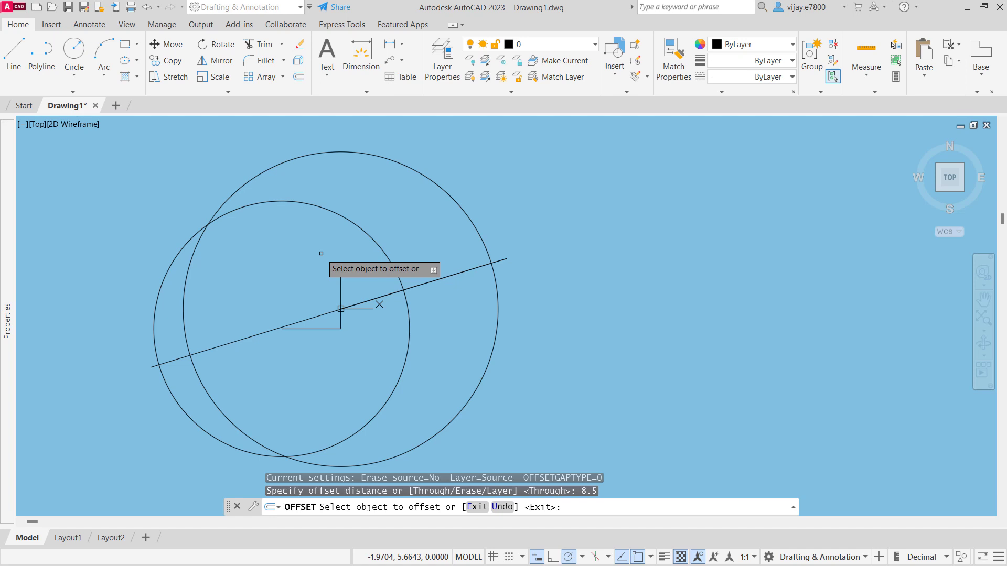
{"action": "left_click", "coordinate": [254, 337]}
{"action": "left_click", "coordinate": [240, 292]}
{"action": "left_click", "coordinate": [256, 335]}
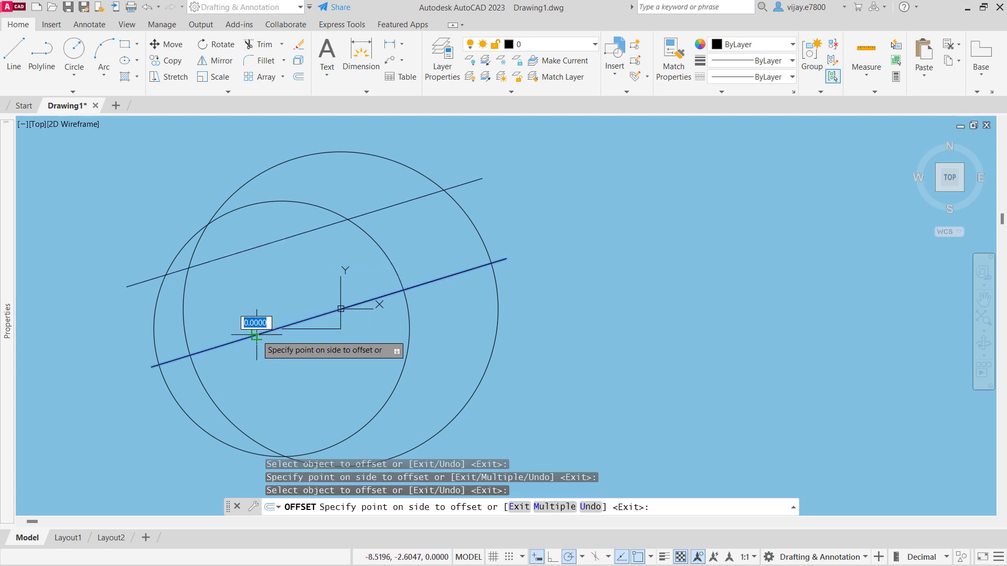
{"action": "left_click", "coordinate": [271, 369]}
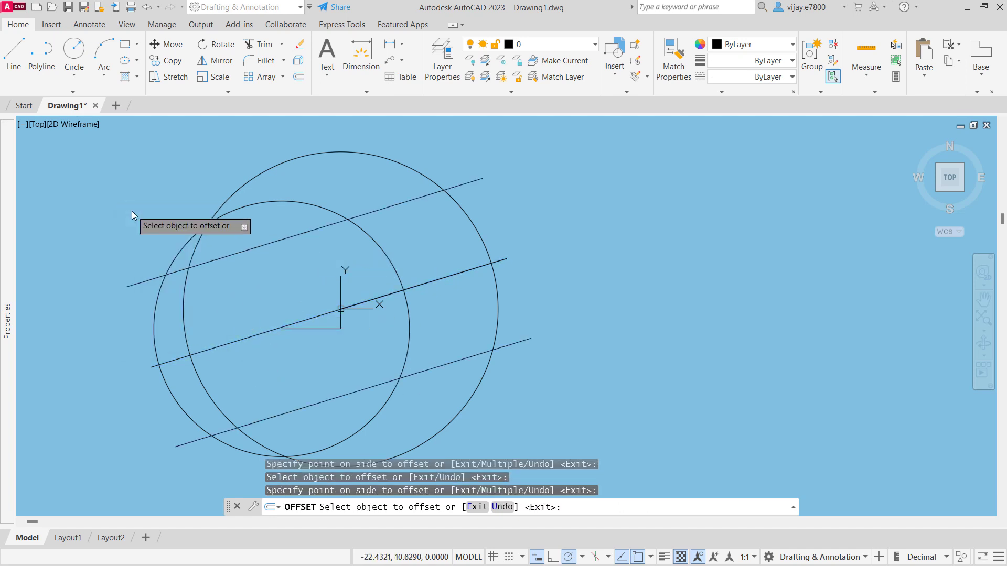
{"action": "key", "text": "Return"}
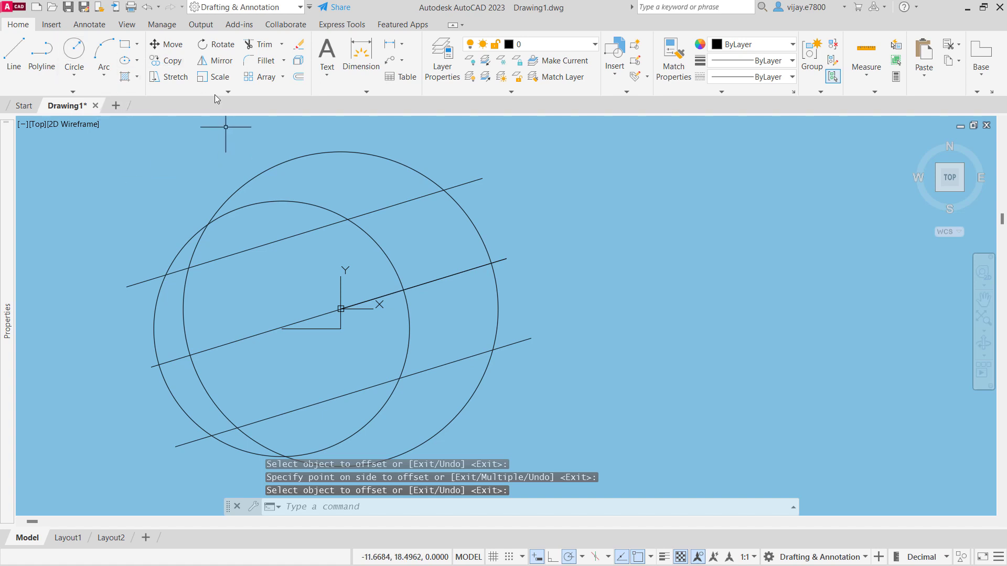
- Trim the left overhangs of the inclined lines and the small circle's arc lying outside the large circle between its upper crossing and the lower line
{"action": "left_click", "coordinate": [259, 44]}
{"action": "left_click", "coordinate": [149, 244]}
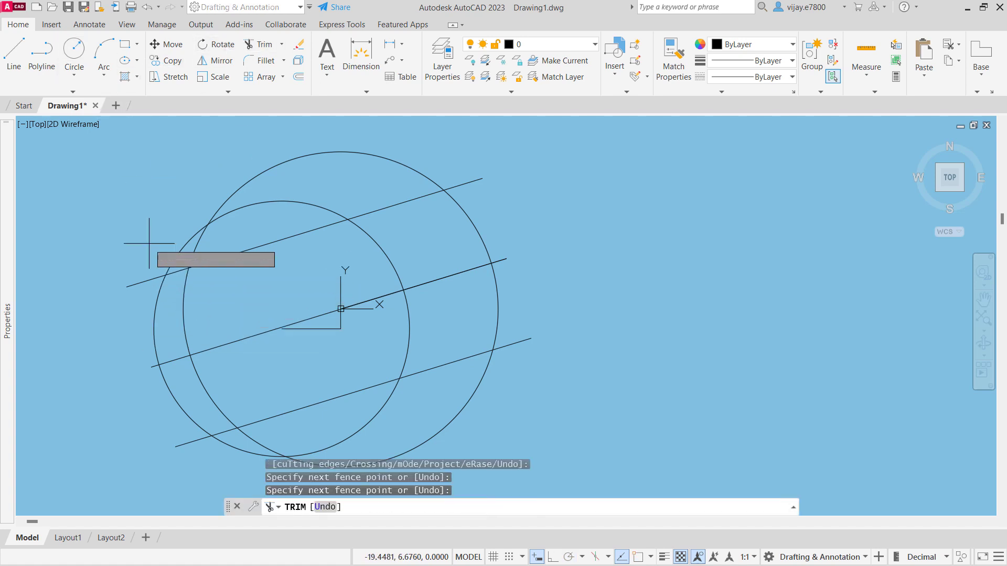
{"action": "key", "text": "Return"}
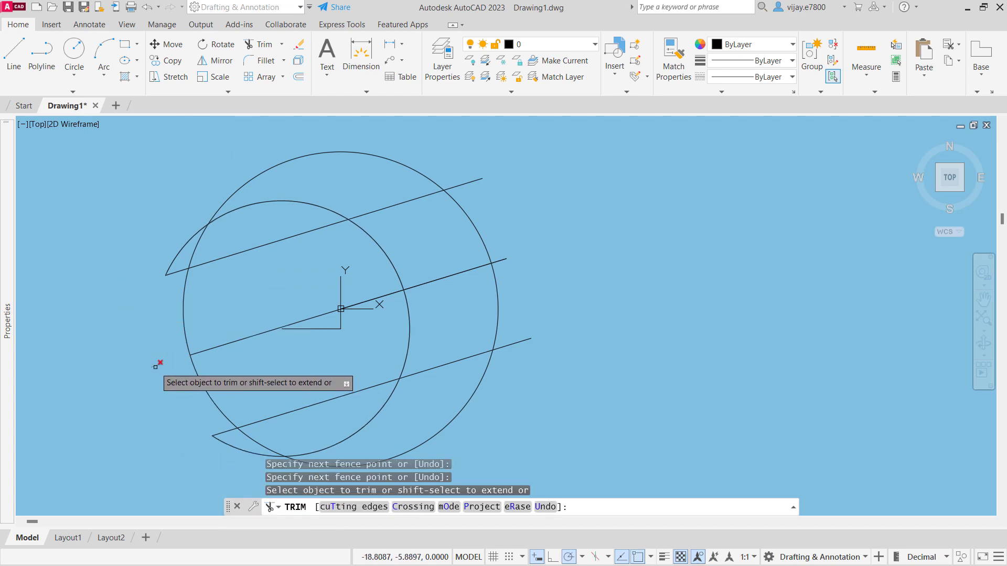
{"action": "left_click", "coordinate": [180, 227]}
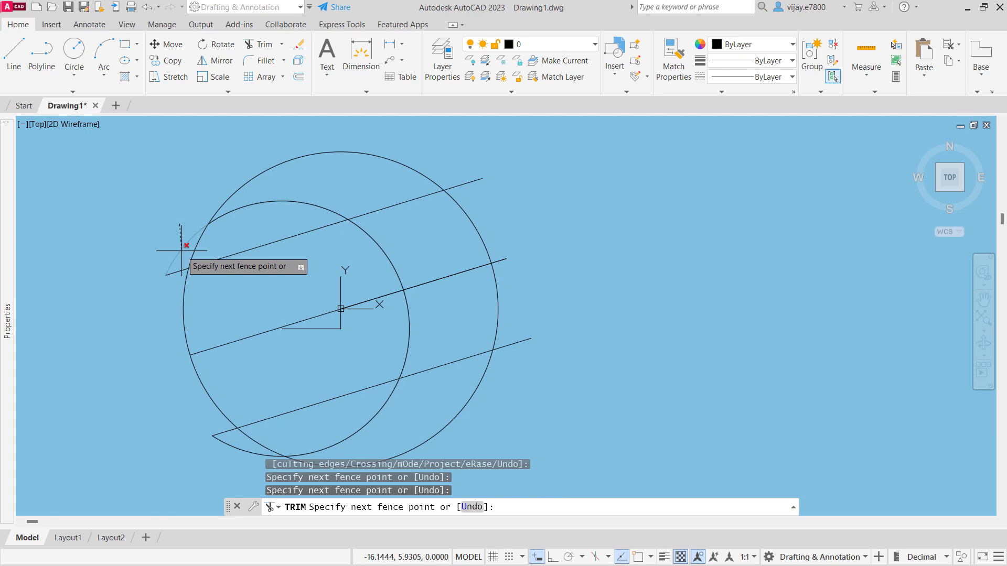
{"action": "left_click", "coordinate": [176, 283]}
{"action": "key", "text": "Return"}
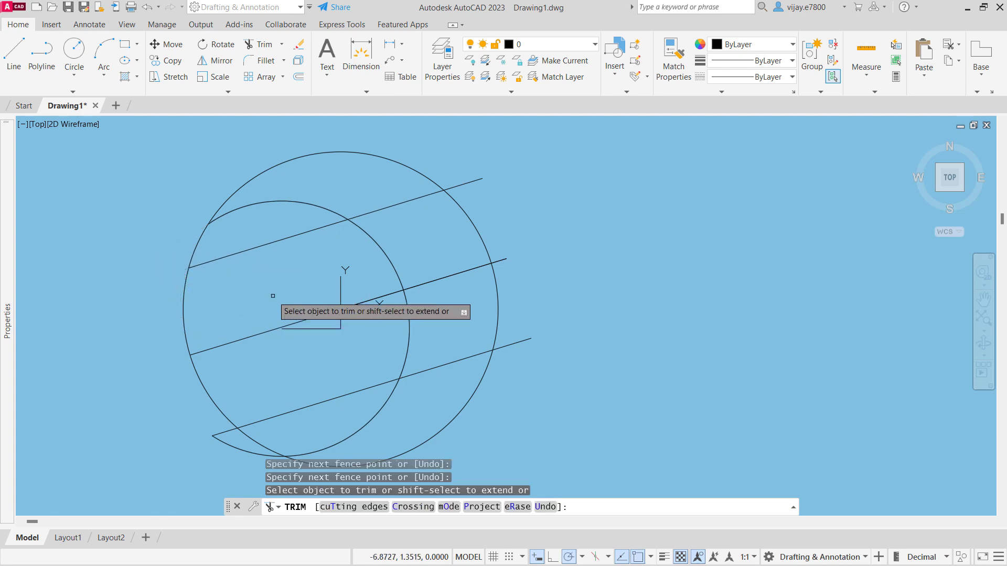
- Trim away the inclined centre line and the short construction lines inside the small circle
{"action": "left_click", "coordinate": [290, 297]}
{"action": "left_click", "coordinate": [279, 363]}
{"action": "left_click", "coordinate": [364, 285]}
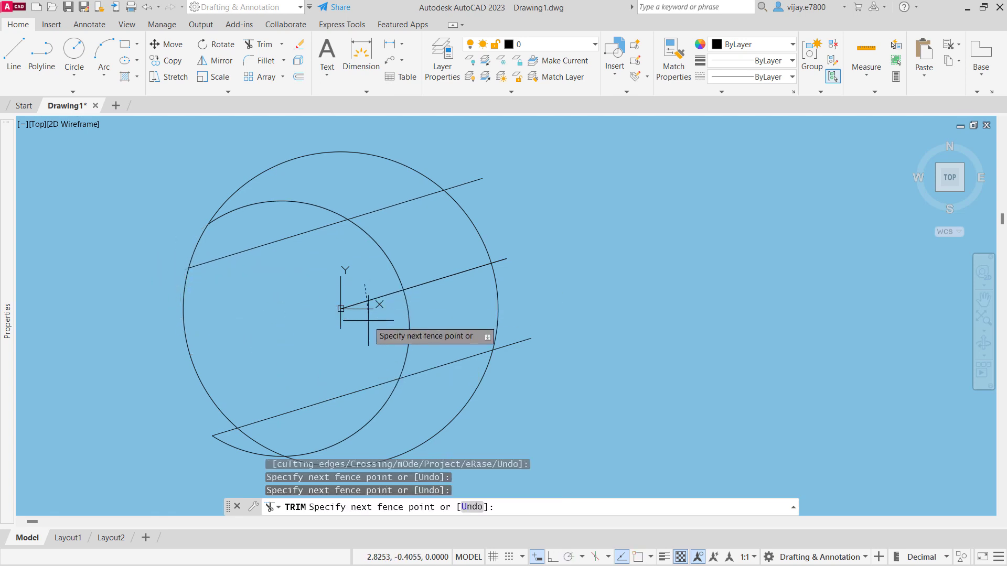
{"action": "left_click", "coordinate": [368, 320]}
{"action": "key", "text": "Return"}
- Trim the three inclined lines between the two circles and remove their stubs beyond the large circle's right side
{"action": "left_click", "coordinate": [422, 288]}
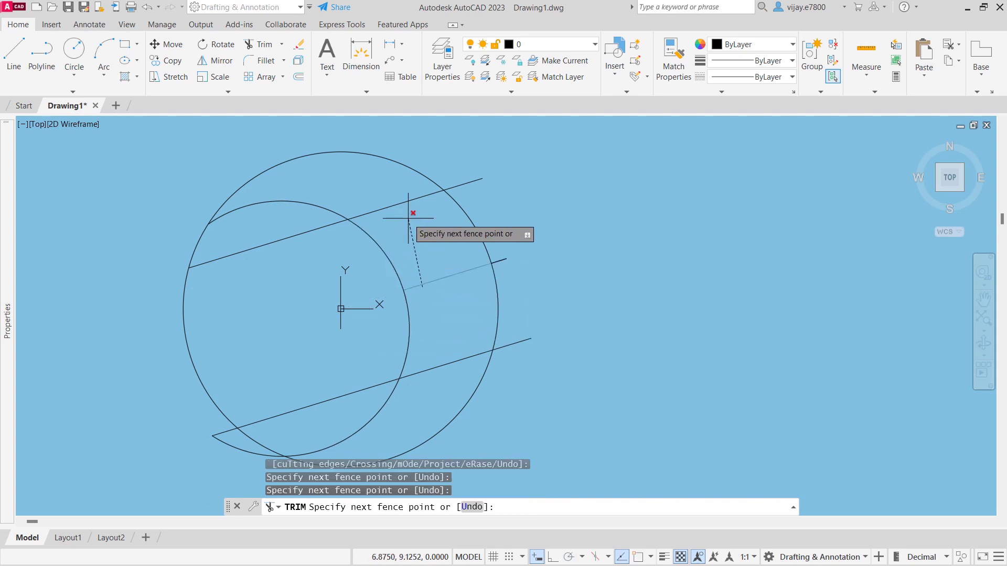
{"action": "left_click", "coordinate": [393, 195]}
{"action": "left_click", "coordinate": [443, 378]}
{"action": "left_click", "coordinate": [435, 319]}
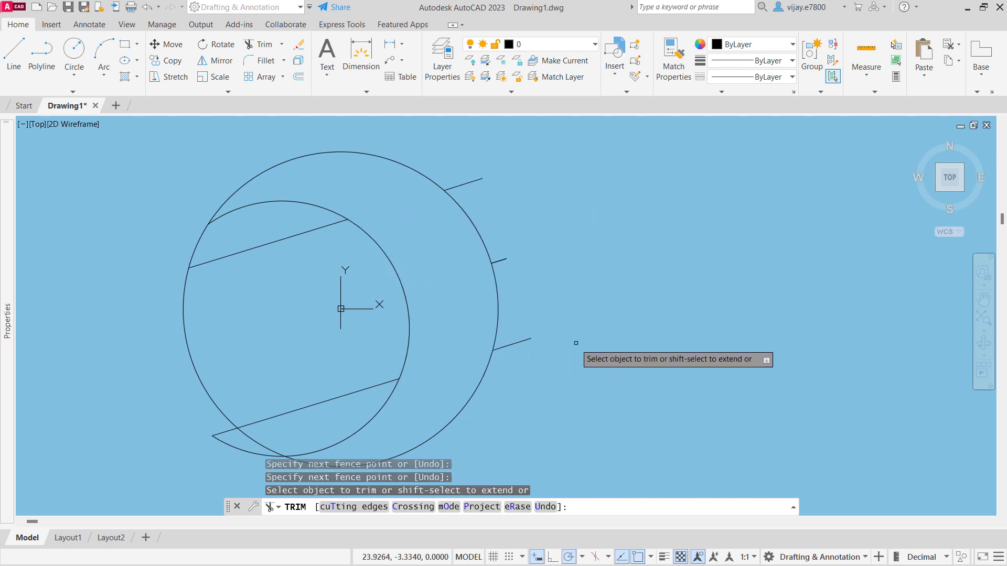
{"action": "left_click", "coordinate": [518, 341]}
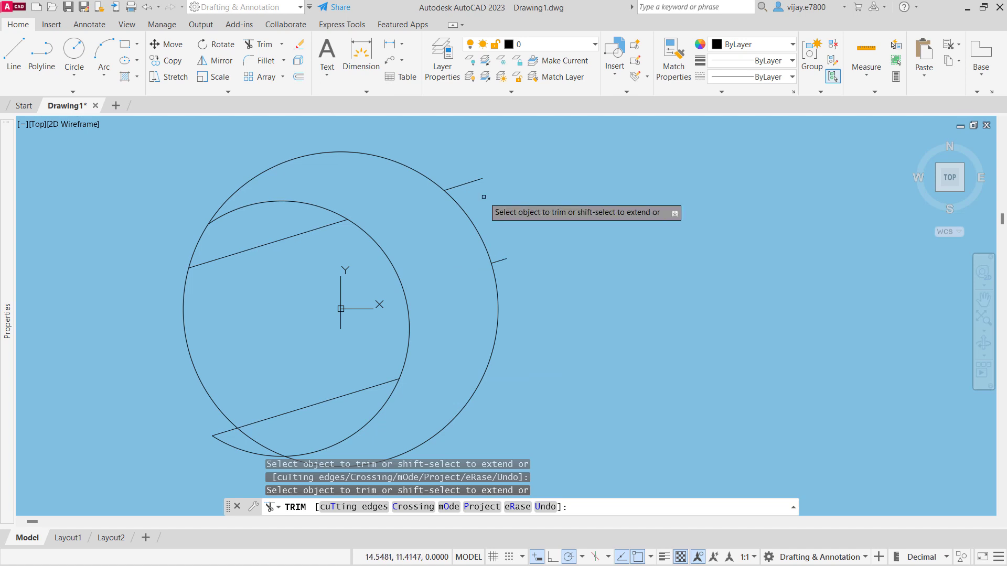
{"action": "left_click", "coordinate": [474, 181]}
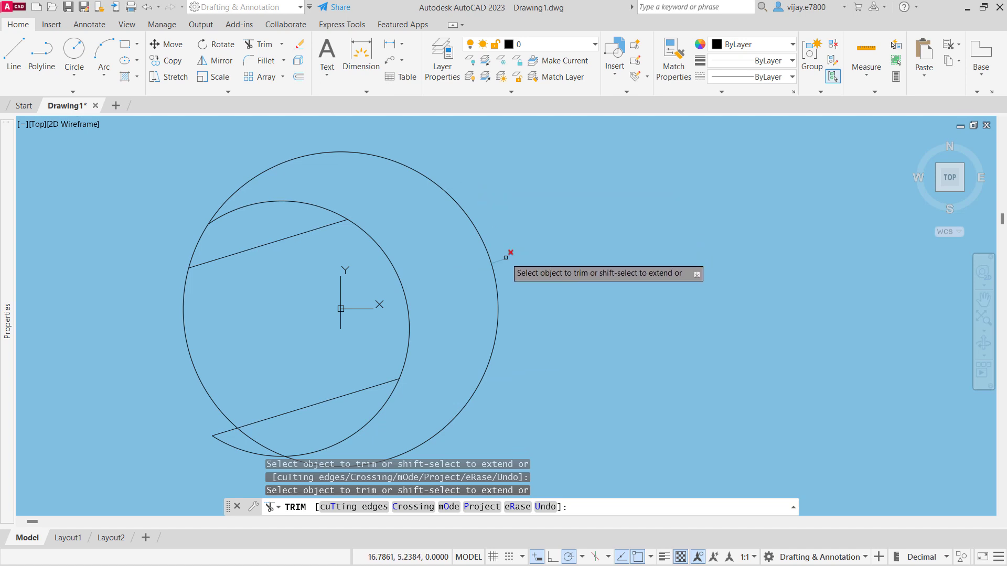
- Trim the small circle's upper and lower arcs, the lower line's overhang and the large circle's arc across the jaw opening
{"action": "left_click", "coordinate": [248, 203]}
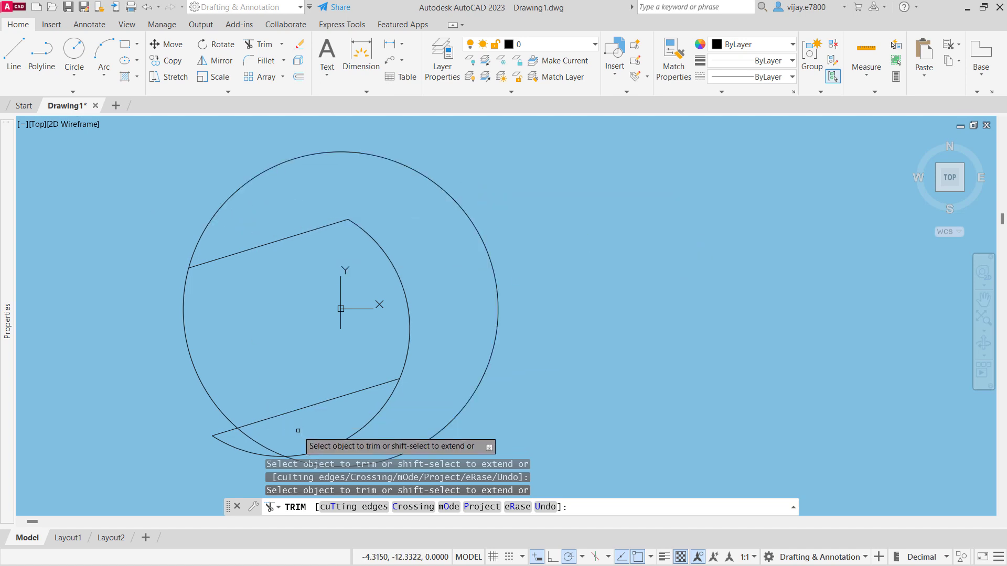
{"action": "left_click", "coordinate": [344, 434]}
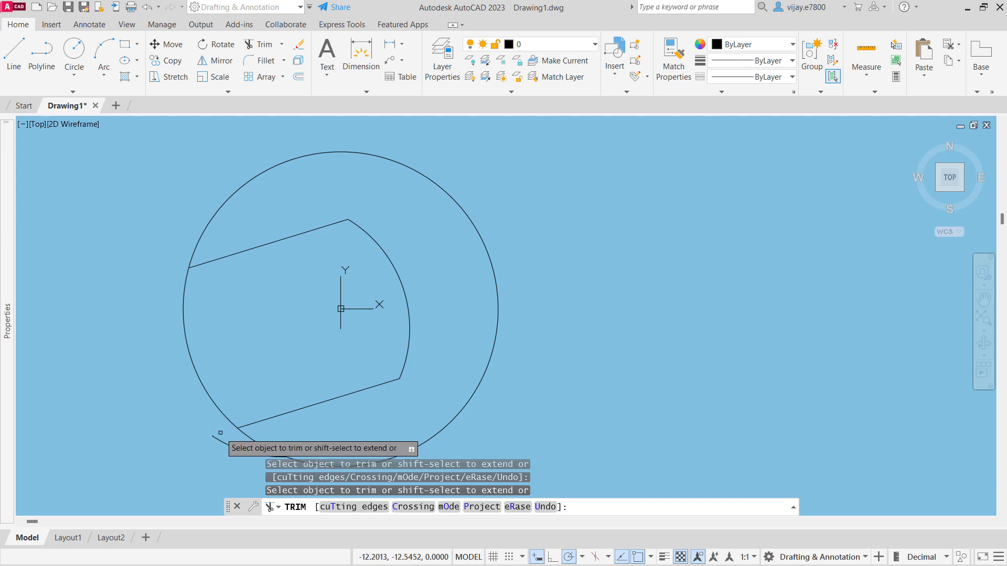
{"action": "left_click", "coordinate": [219, 437]}
{"action": "left_click", "coordinate": [185, 343]}
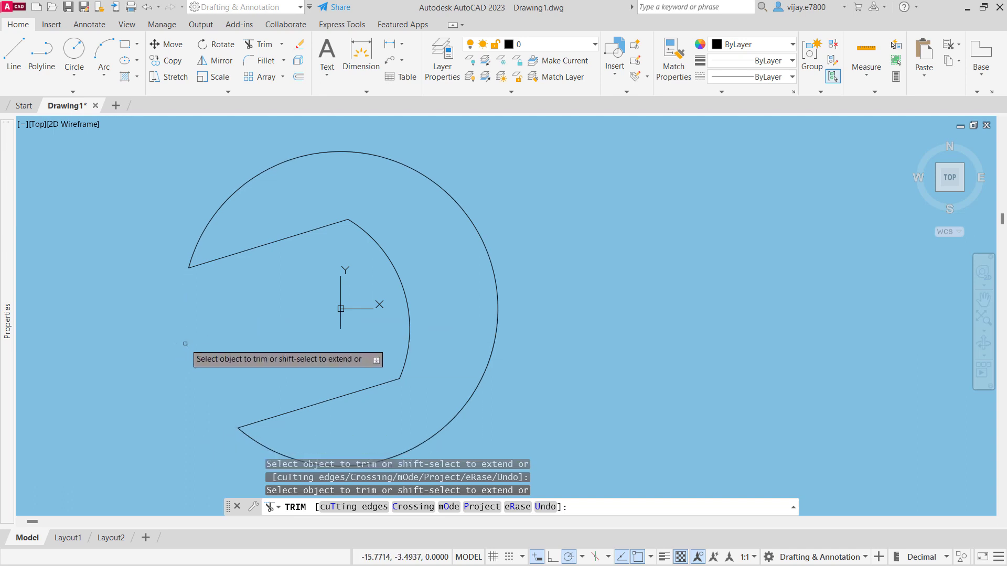
- Draw a horizontal line 110 units long at 0° from the large arc's centre and finish the line
{"action": "scroll", "coordinate": [688, 269], "scroll_direction": "down", "scroll_amount": 2}
{"action": "middle_click_drag", "start_coordinate": [646, 304], "coordinate": [518, 285]}
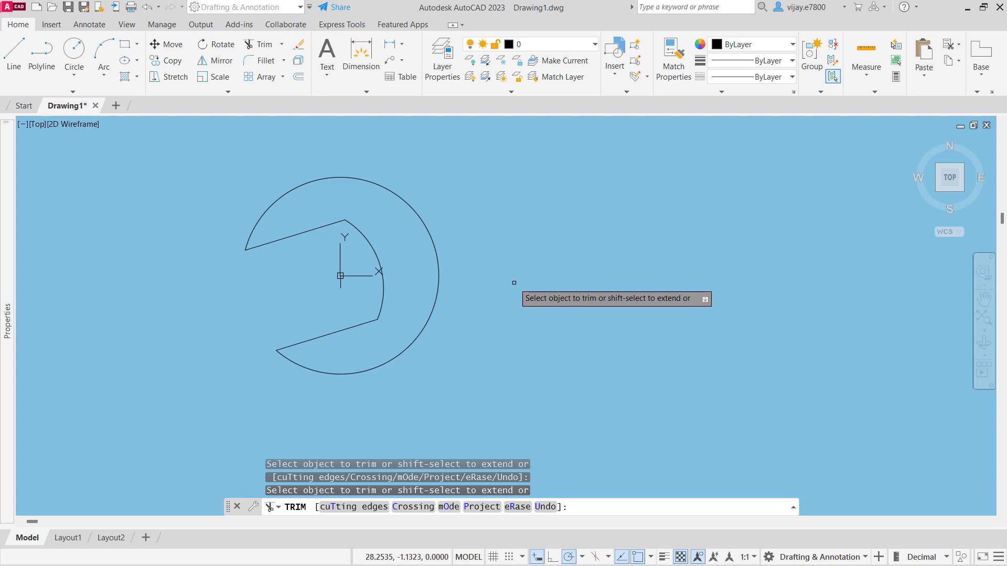
{"action": "left_click", "coordinate": [14, 50]}
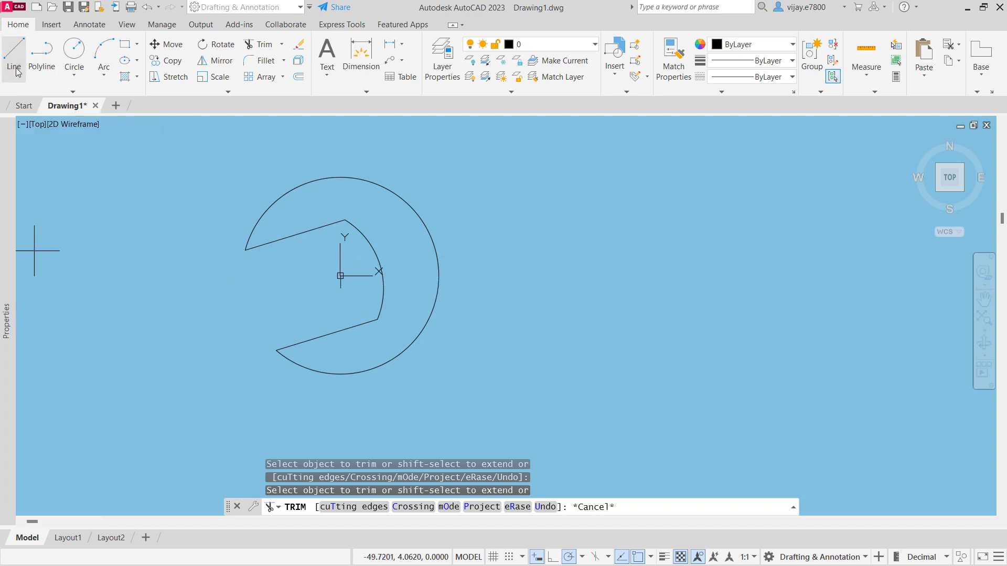
{"action": "left_click", "coordinate": [340, 275]}
{"action": "scroll", "coordinate": [881, 276], "scroll_direction": "down", "scroll_amount": 2}
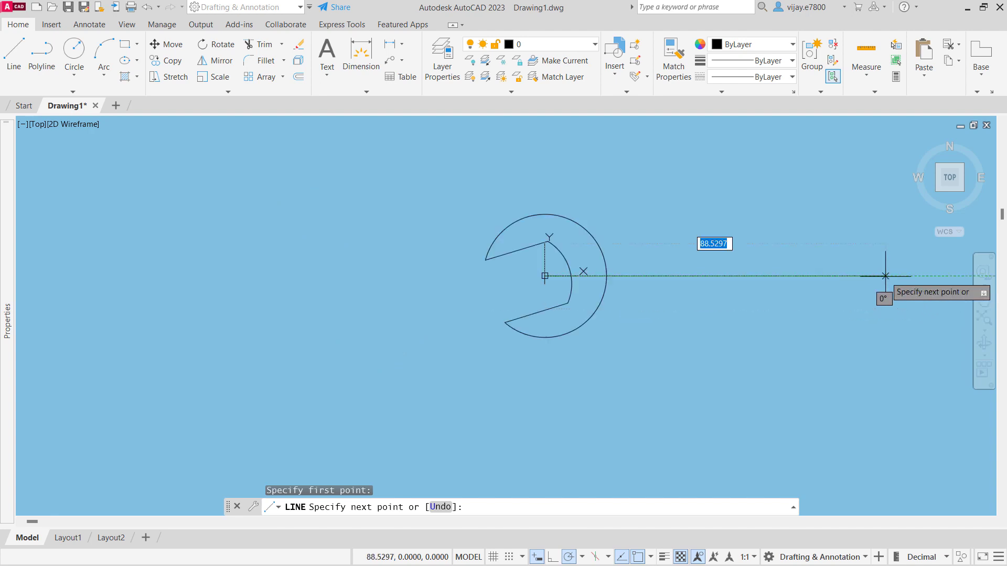
{"action": "middle_click_drag", "start_coordinate": [873, 277], "coordinate": [457, 309]}
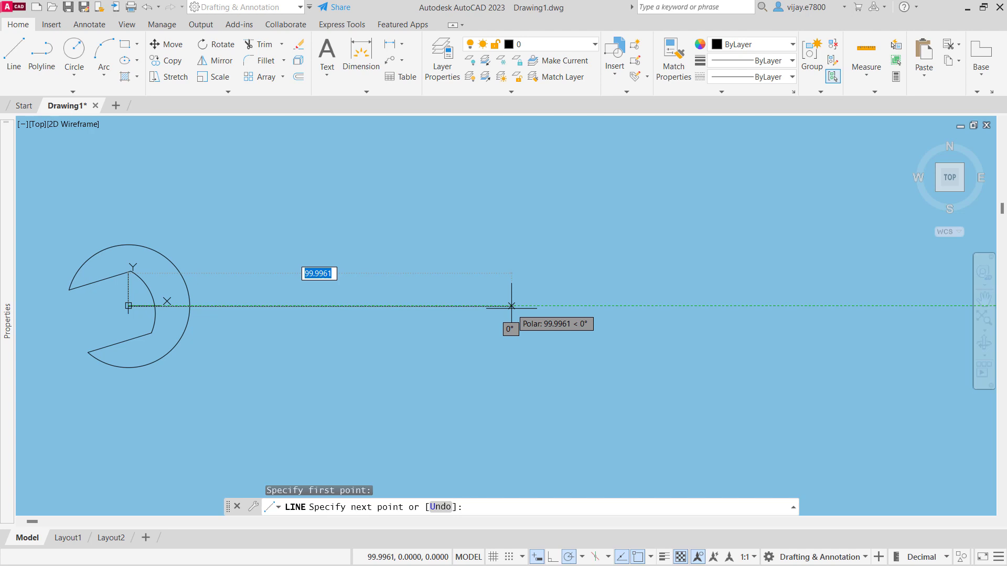
{"action": "type", "text": "110"}
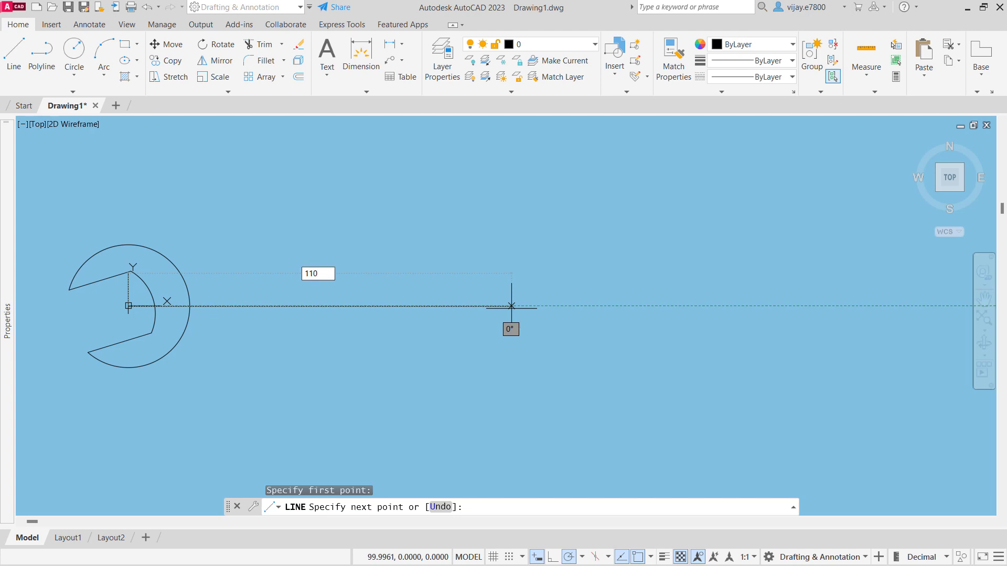
{"action": "key", "text": "Return"}
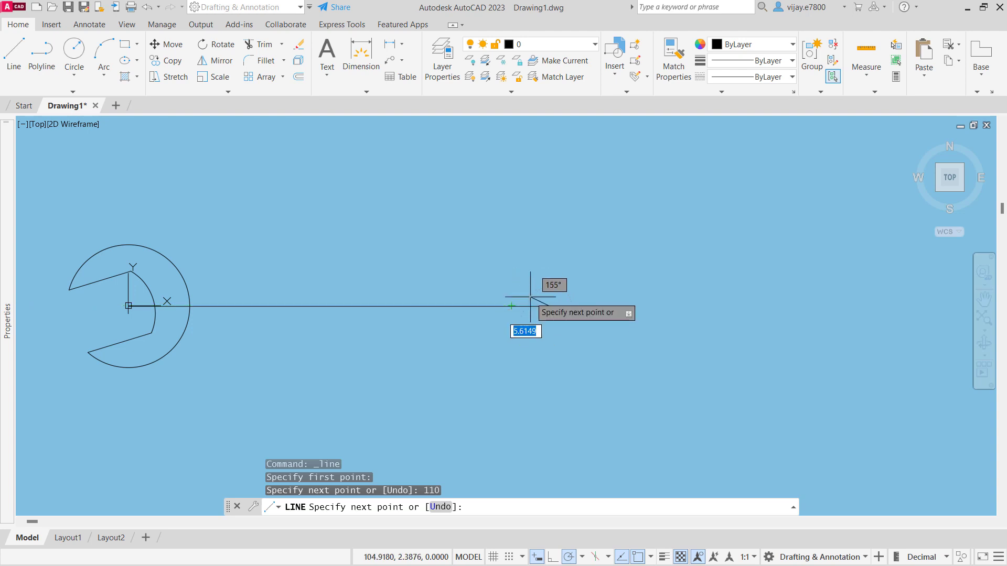
{"action": "right_click", "coordinate": [530, 298]}
{"action": "left_click", "coordinate": [545, 304]}
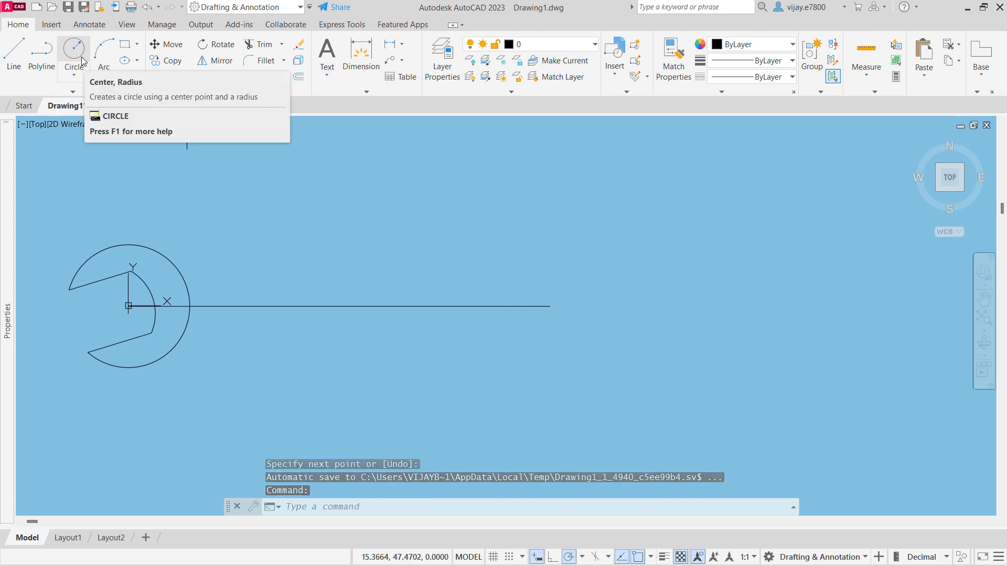
- Draw a circle of diameter 29 centred on the right end of the 110-unit line
{"action": "left_click", "coordinate": [74, 75]}
{"action": "left_click", "coordinate": [103, 134]}
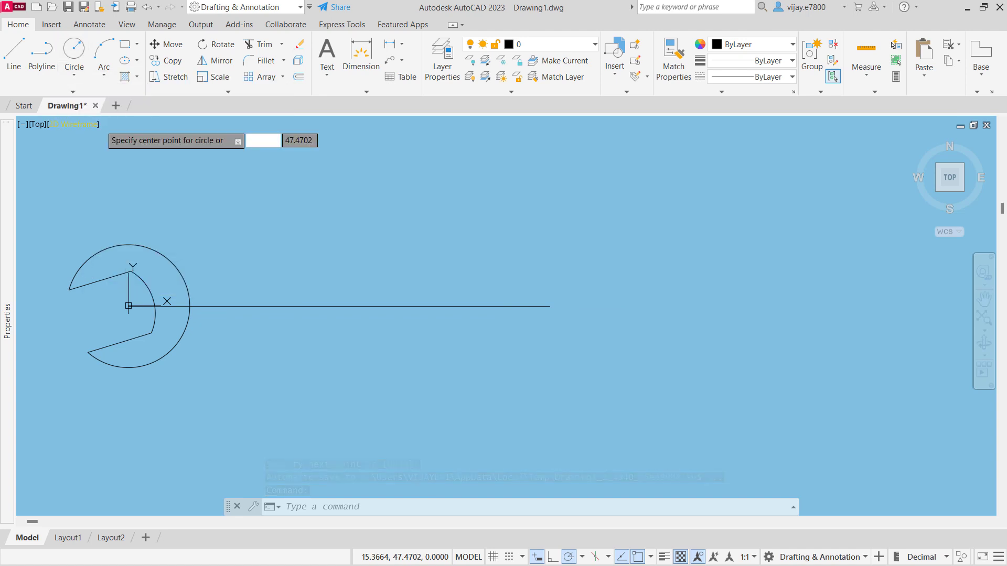
{"action": "left_click", "coordinate": [549, 306]}
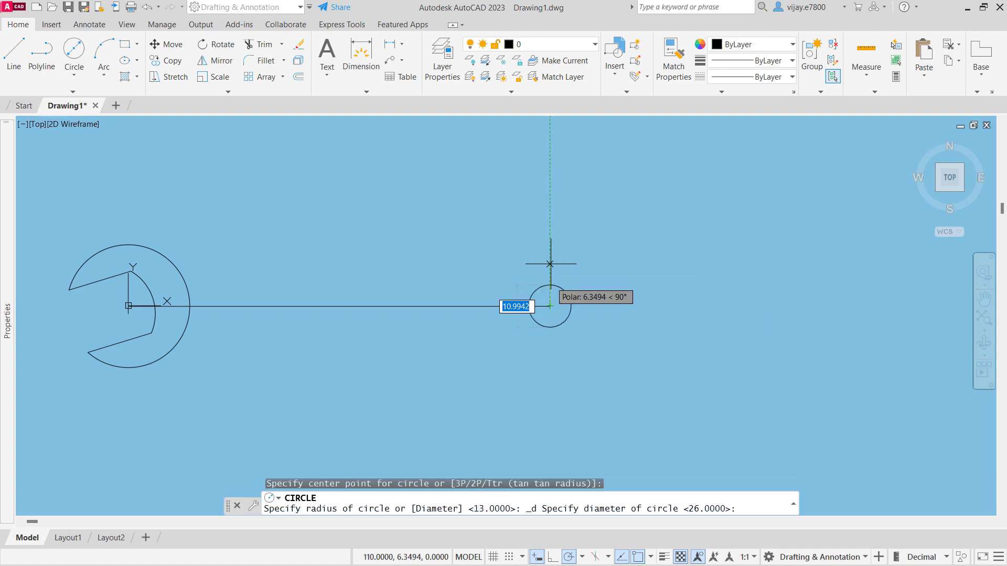
{"action": "type", "text": "29"}
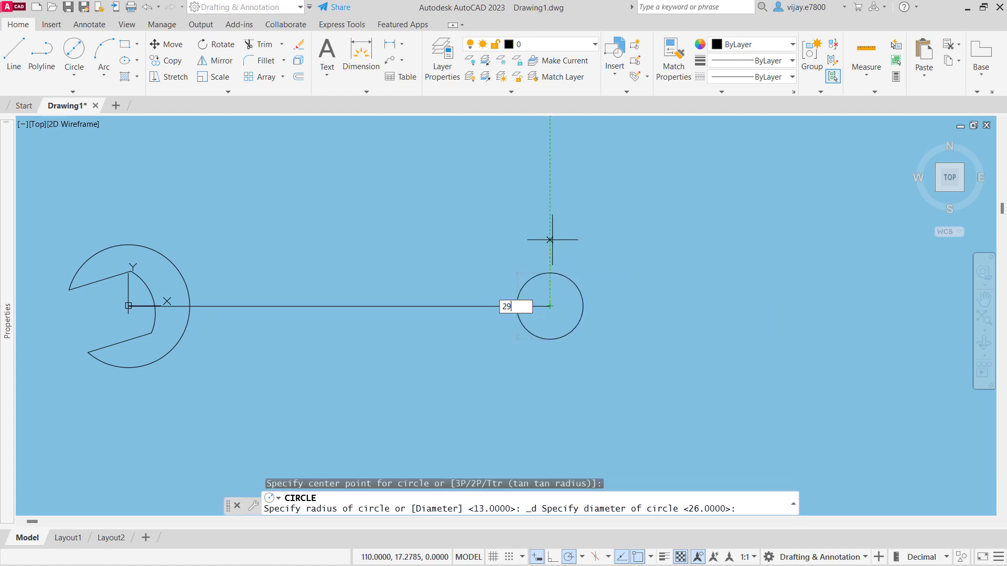
{"action": "key", "text": "Return"}
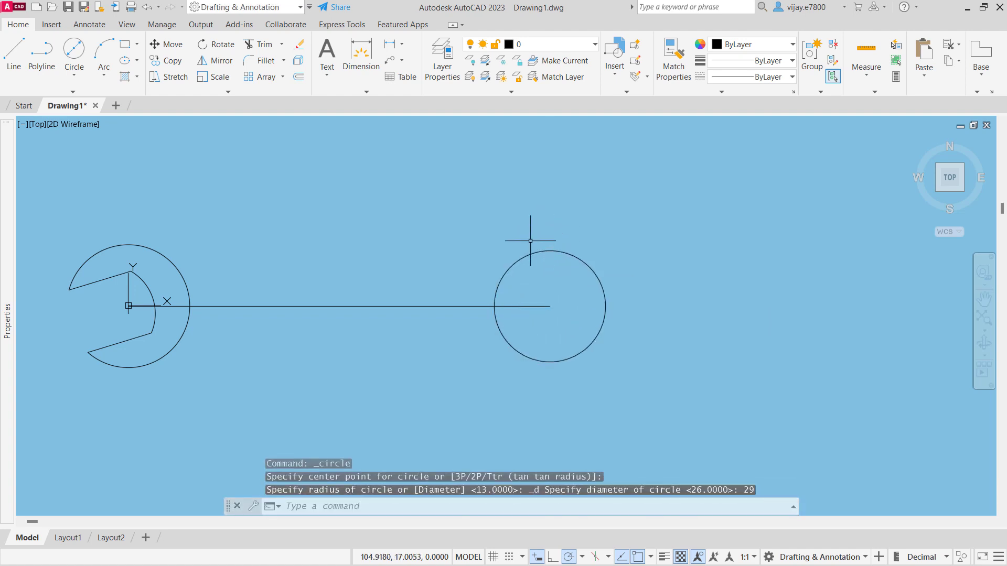
- Draw a line from the new circle's centre at an angle of 17°, ending just beyond the circle's right side
{"action": "left_click", "coordinate": [14, 55]}
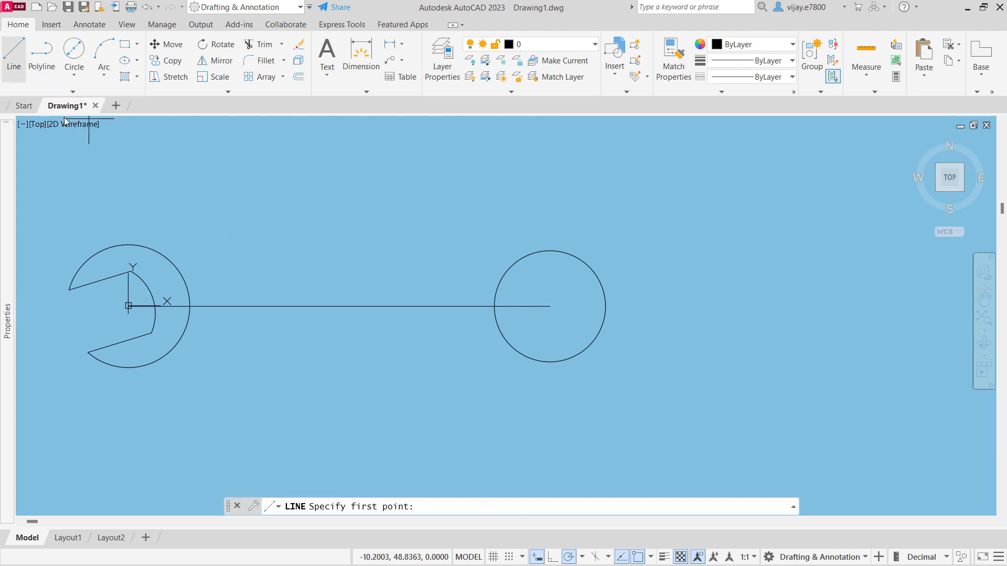
{"action": "left_click", "coordinate": [549, 305]}
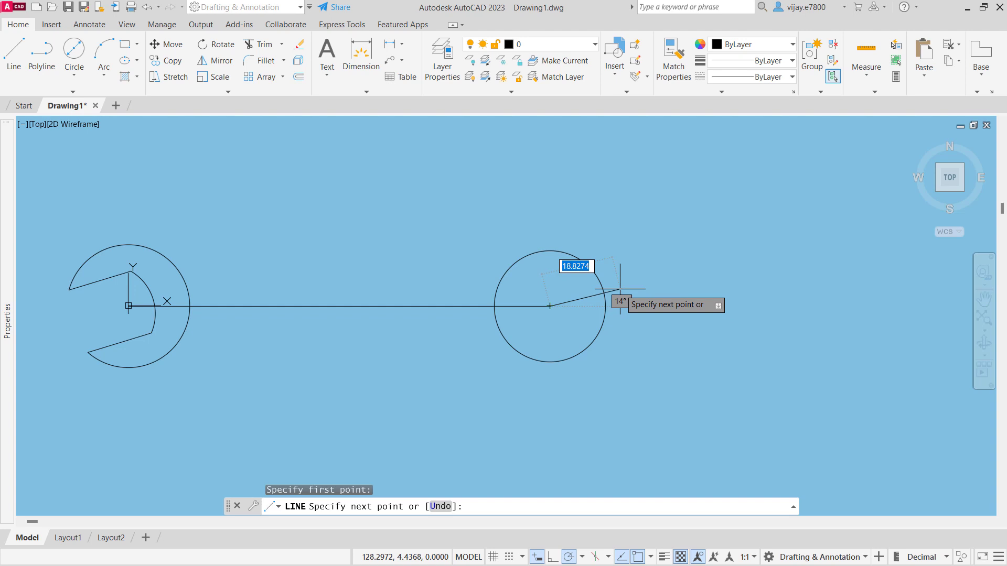
{"action": "type", "text": "<17"}
{"action": "key", "text": "Return"}
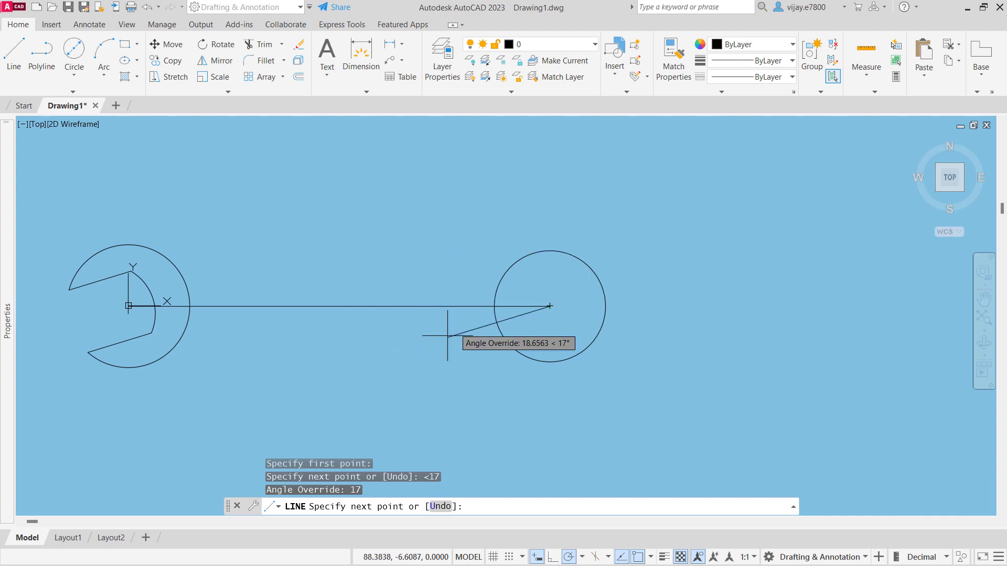
{"action": "scroll", "coordinate": [603, 289], "scroll_direction": "up", "scroll_amount": 4}
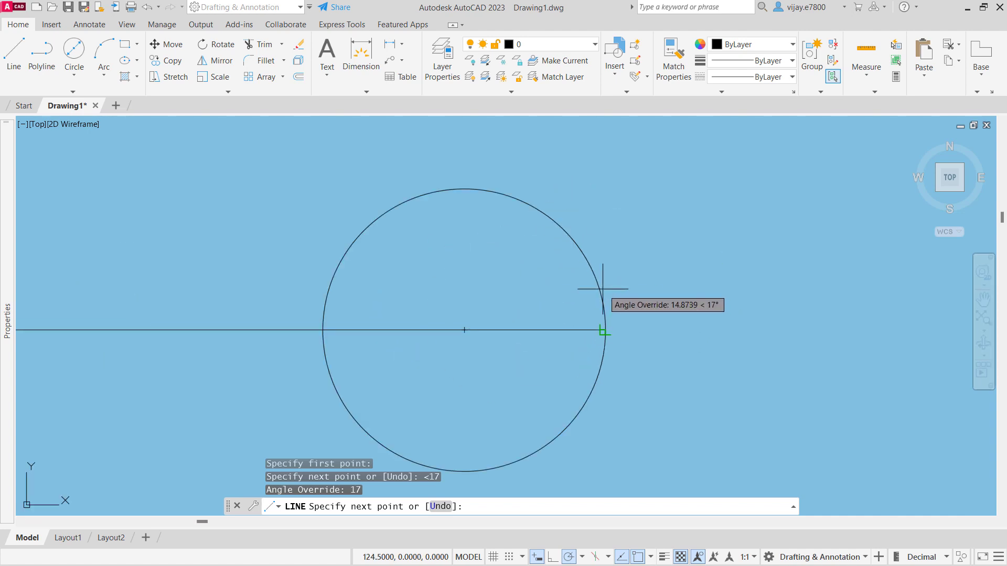
{"action": "left_click", "coordinate": [613, 286]}
{"action": "right_click", "coordinate": [722, 291]}
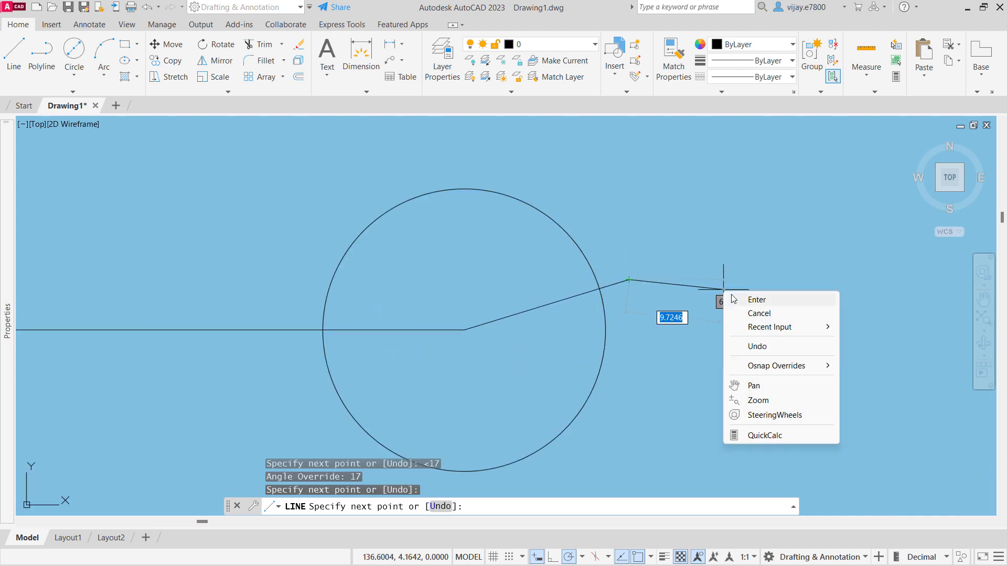
{"action": "left_click", "coordinate": [735, 299]}
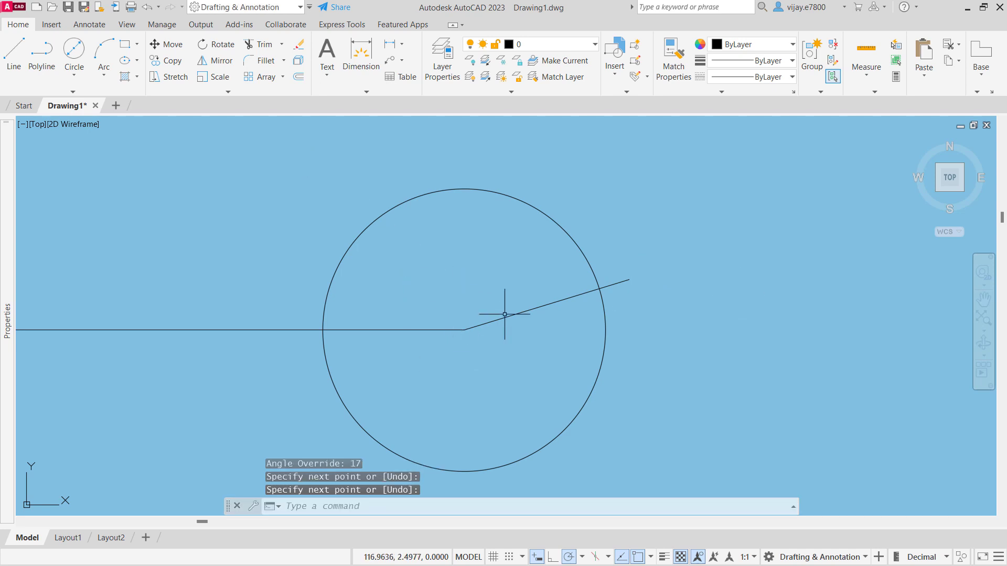
- Draw a line from the inclined line's intersection with the circle through the centre to the circle's opposite side
{"action": "right_click", "coordinate": [550, 267]}
{"action": "left_click", "coordinate": [580, 274]}
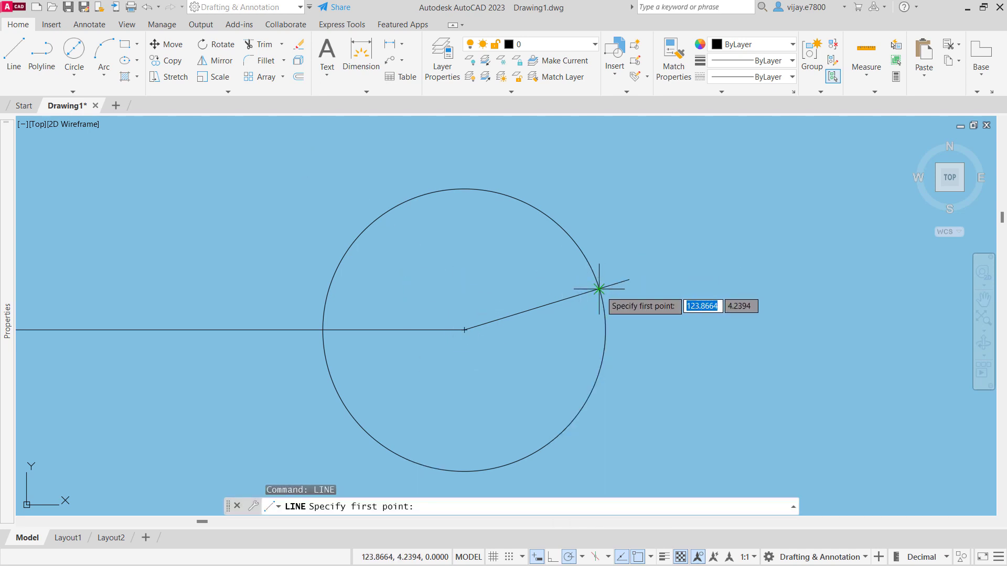
{"action": "left_click", "coordinate": [599, 289]}
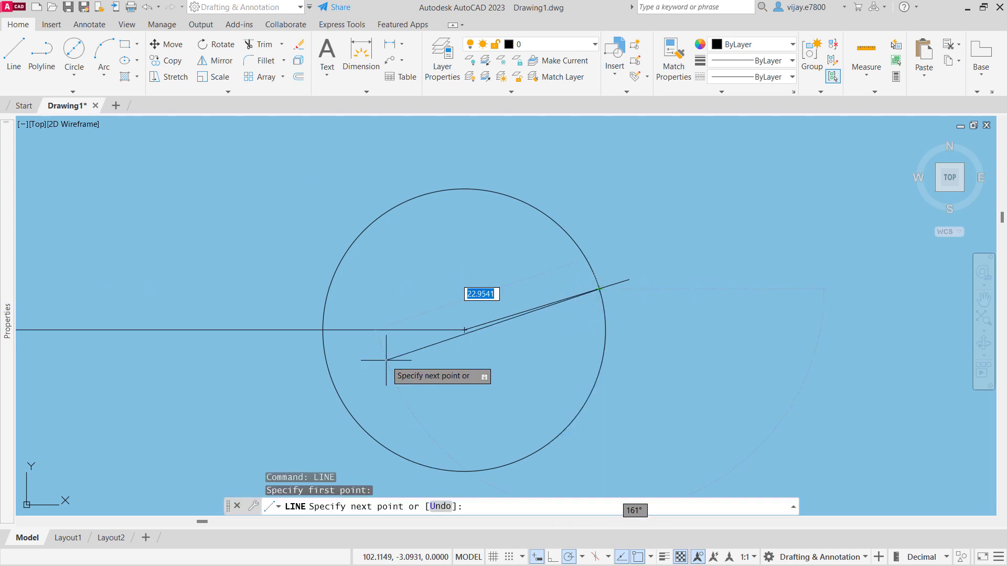
{"action": "left_click", "coordinate": [327, 372]}
{"action": "right_click", "coordinate": [286, 387]}
{"action": "left_click", "coordinate": [299, 394]}
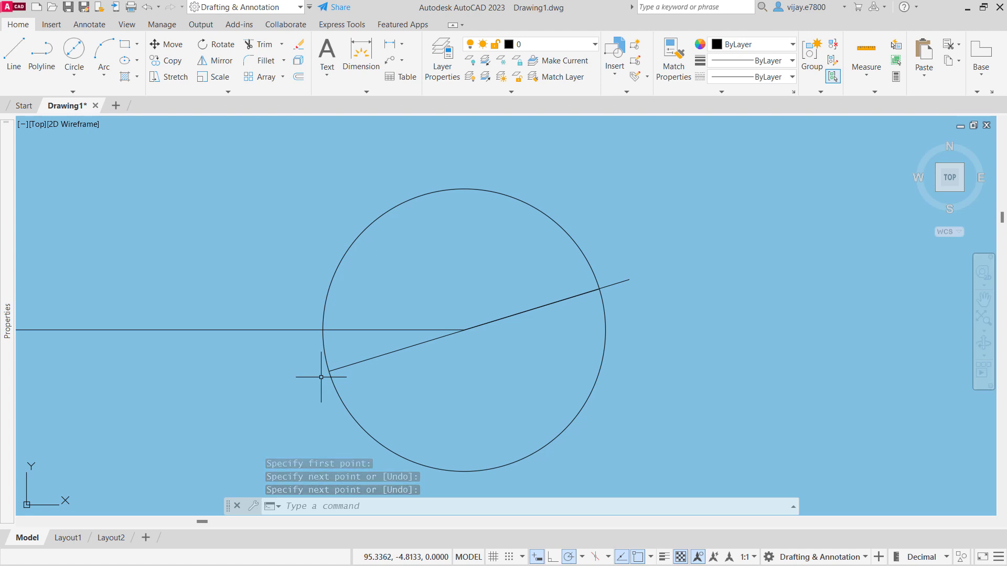
- Draw connected lines from the right circle's centre, 2 units at 90° and 6 units at 0°, and end the line
{"action": "left_click", "coordinate": [12, 45]}
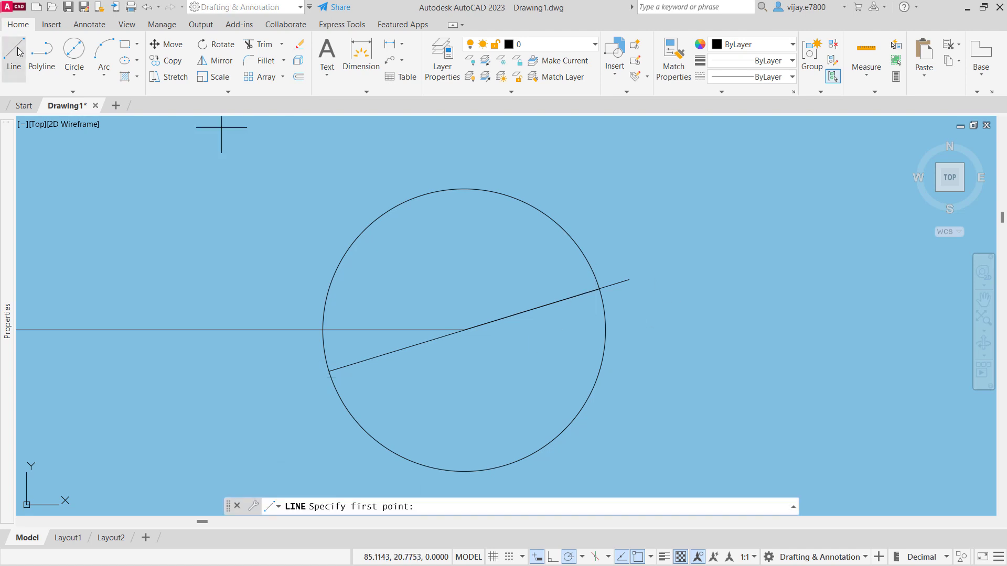
{"action": "scroll", "coordinate": [463, 331], "scroll_direction": "up", "scroll_amount": 2}
{"action": "left_click", "coordinate": [461, 331]}
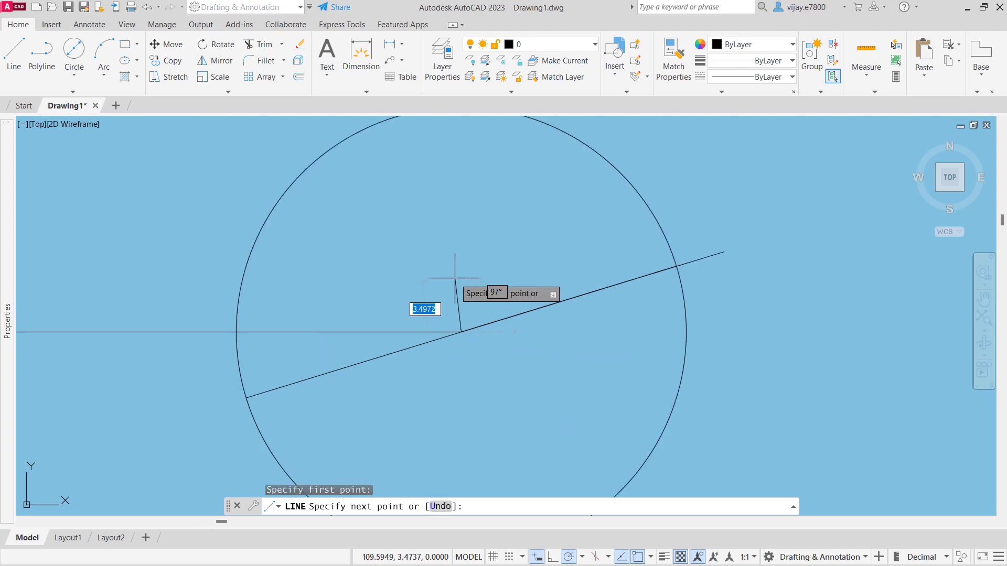
{"action": "type", "text": "@"}
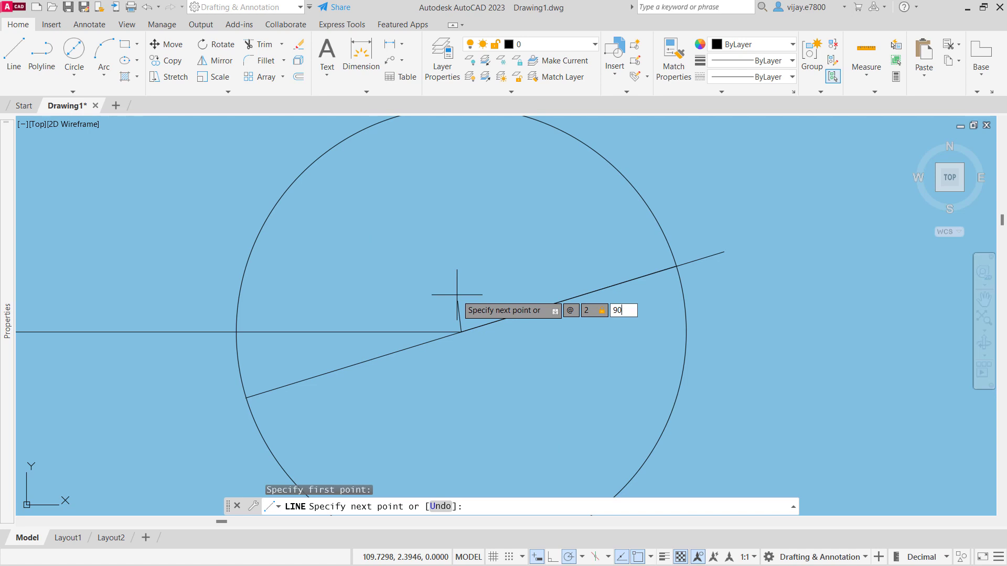
{"action": "type", "text": "2<90"}
{"action": "key", "text": "Return"}
{"action": "type", "text": "@"}
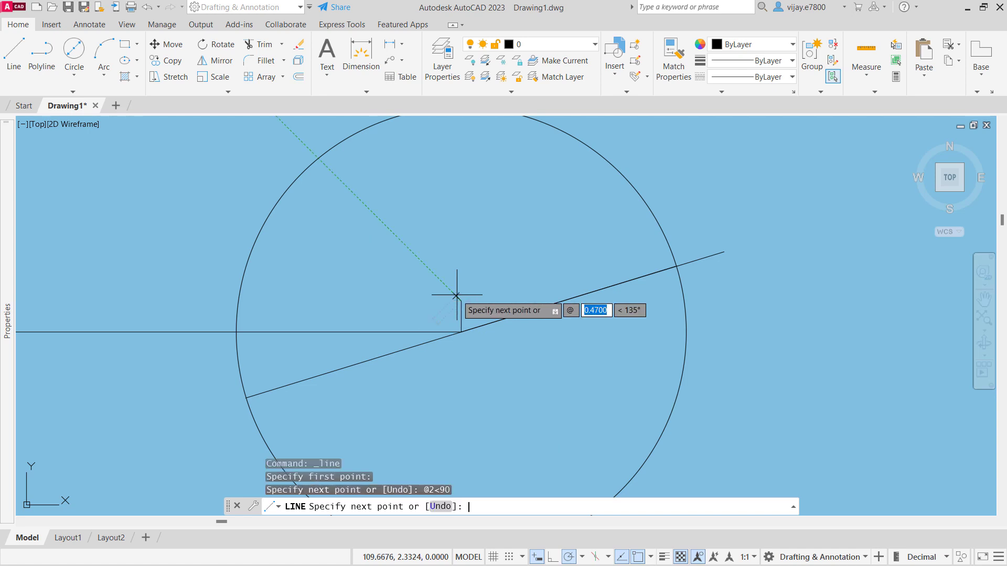
{"action": "type", "text": "6<0"}
{"action": "key", "text": "Return"}
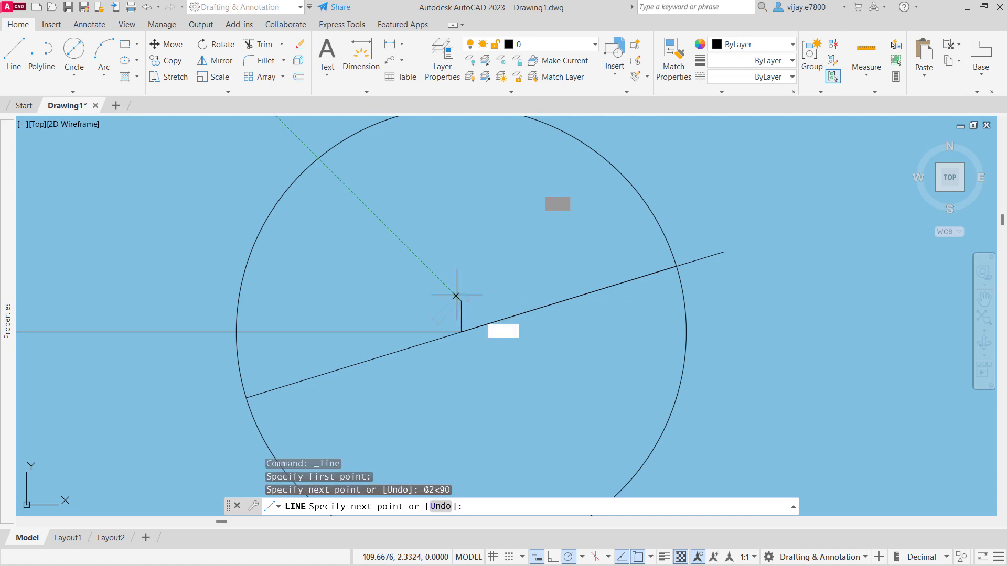
{"action": "key", "text": "Escape"}
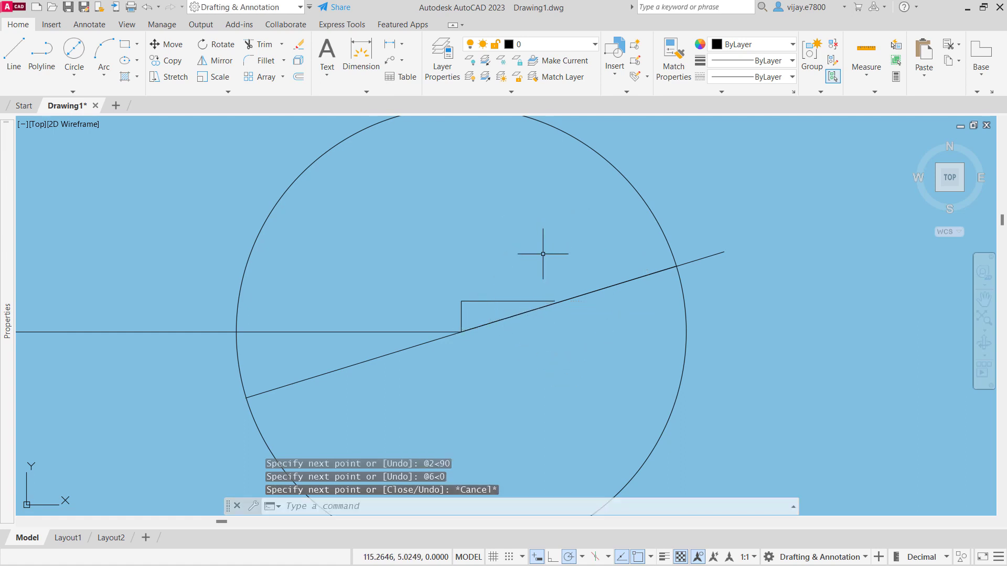
- Draw a circle of radius 9 centred on the free end of the 6-unit horizontal line
{"action": "scroll", "coordinate": [545, 261], "scroll_direction": "up", "scroll_amount": 2}
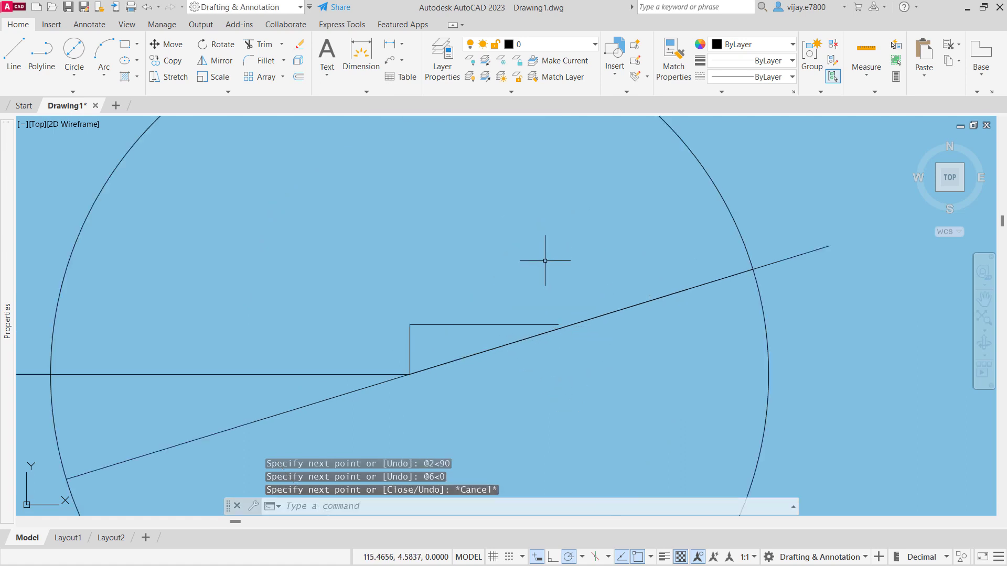
{"action": "left_click", "coordinate": [74, 82]}
{"action": "left_click", "coordinate": [86, 97]}
{"action": "scroll", "coordinate": [567, 340], "scroll_direction": "up", "scroll_amount": 5}
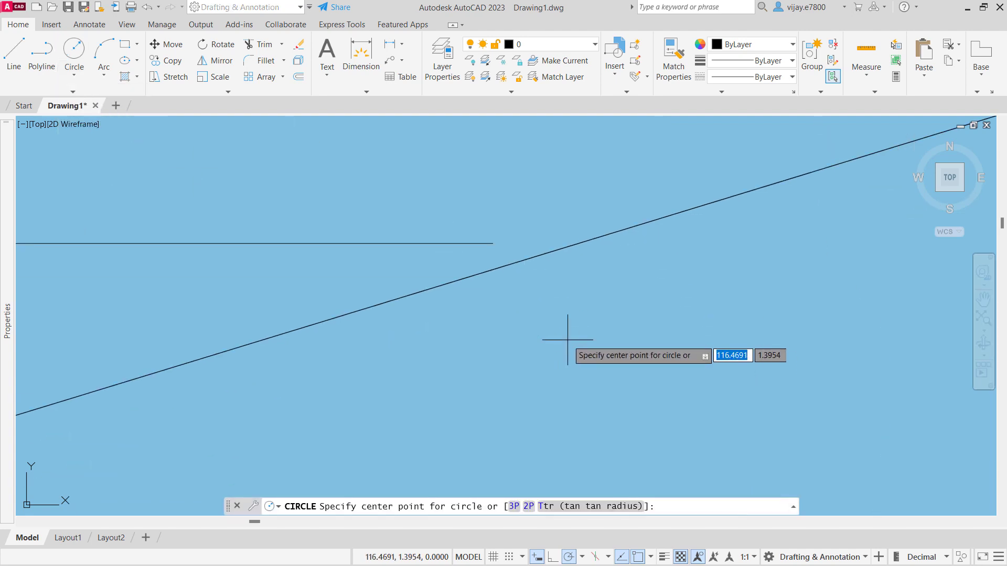
{"action": "left_click", "coordinate": [491, 243]}
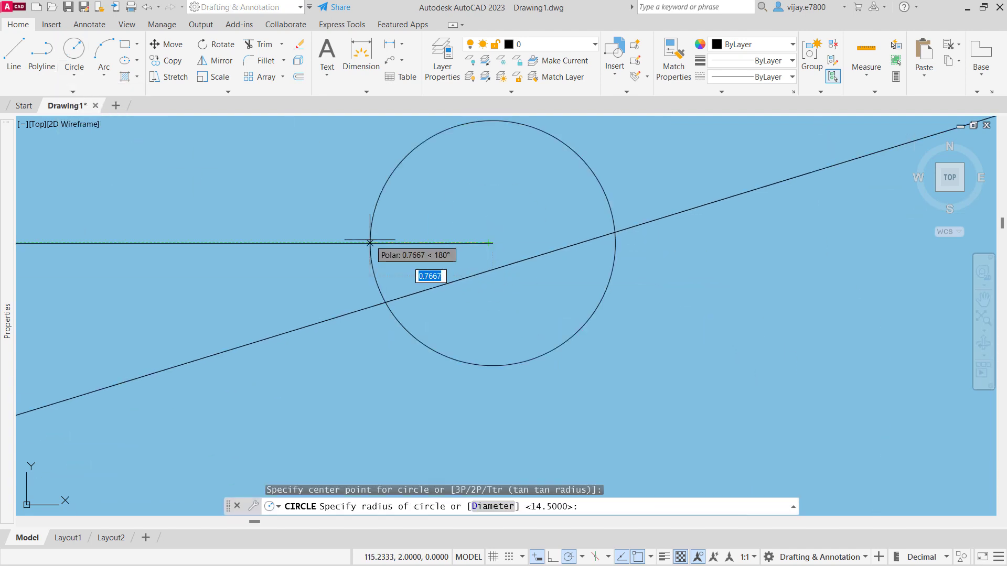
{"action": "type", "text": "9"}
{"action": "key", "text": "Return"}
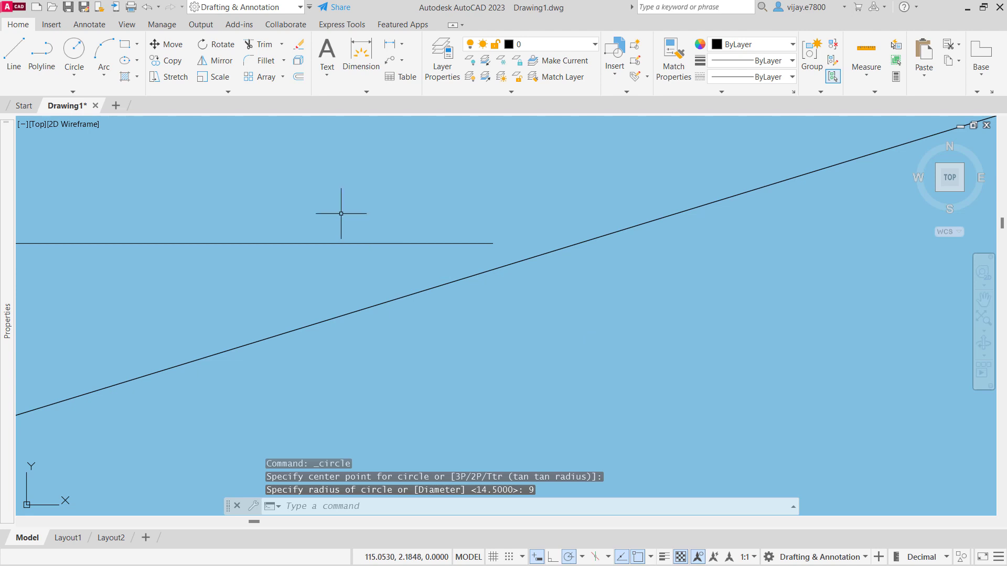
- Offset the 17° inclined line by 6.5 units to both sides and end the offset
{"action": "scroll", "coordinate": [341, 214], "scroll_direction": "down", "scroll_amount": 6}
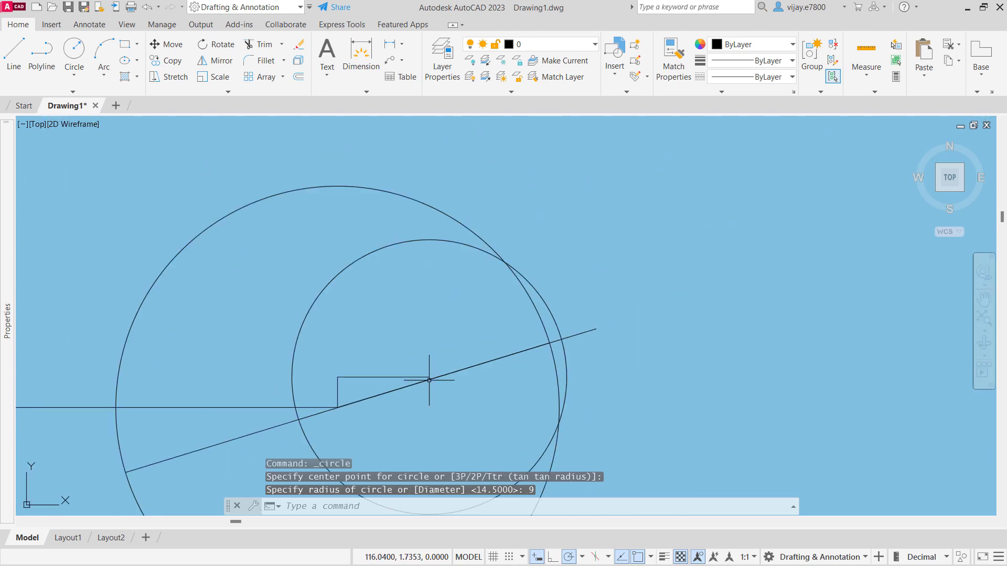
{"action": "middle_click_drag", "start_coordinate": [429, 380], "coordinate": [415, 274]}
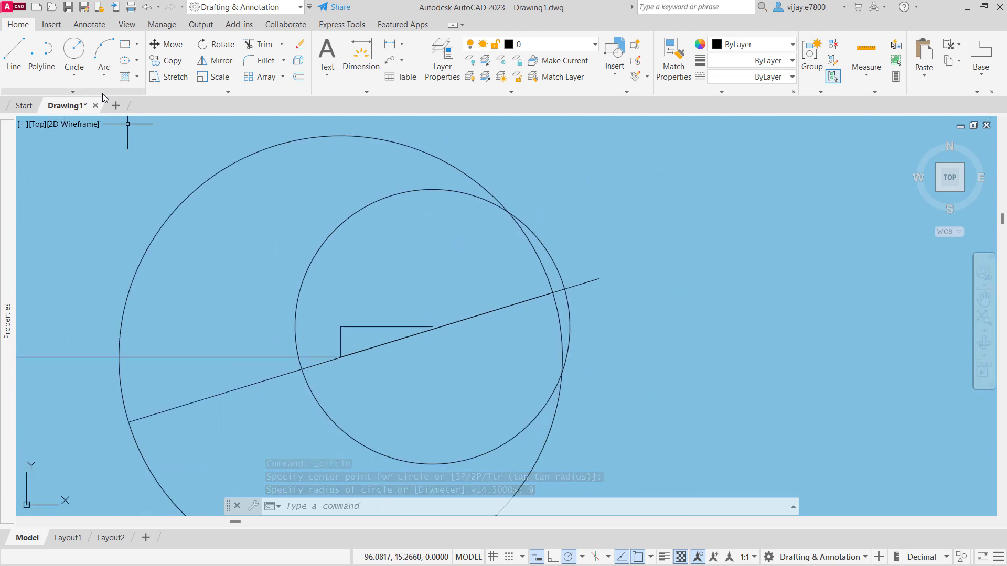
{"action": "left_click", "coordinate": [298, 77]}
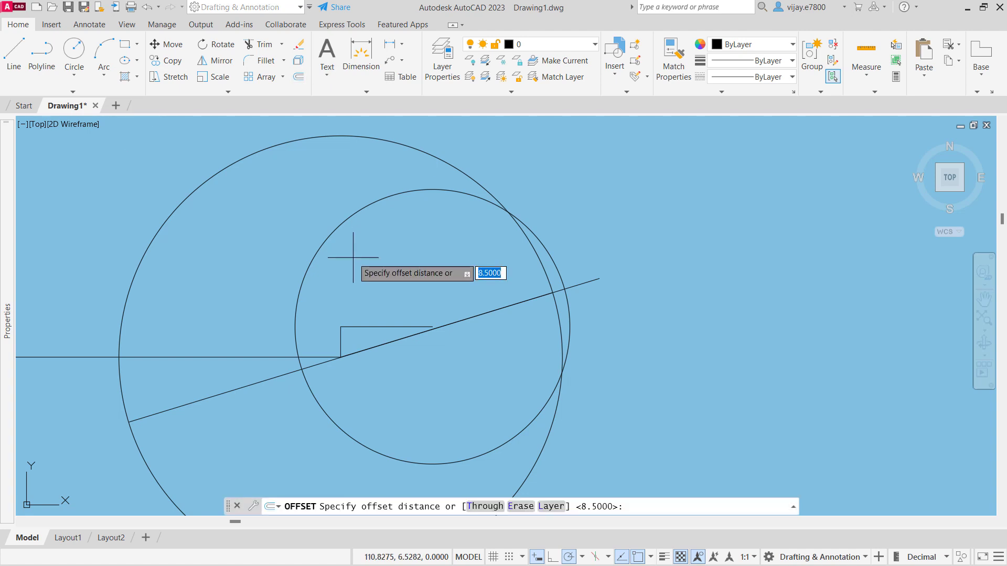
{"action": "key", "text": "Return"}
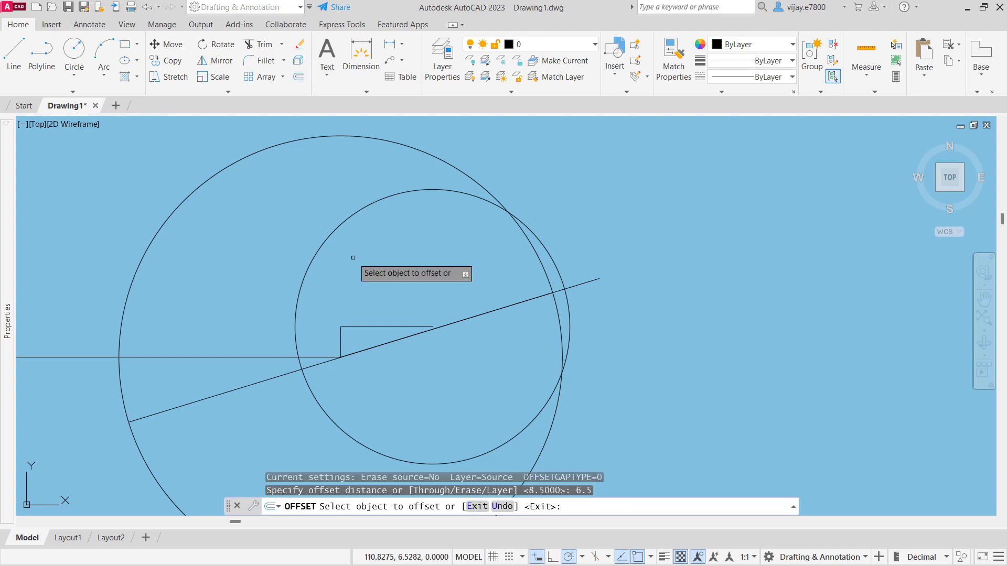
{"action": "left_click", "coordinate": [448, 324]}
{"action": "left_click", "coordinate": [432, 283]}
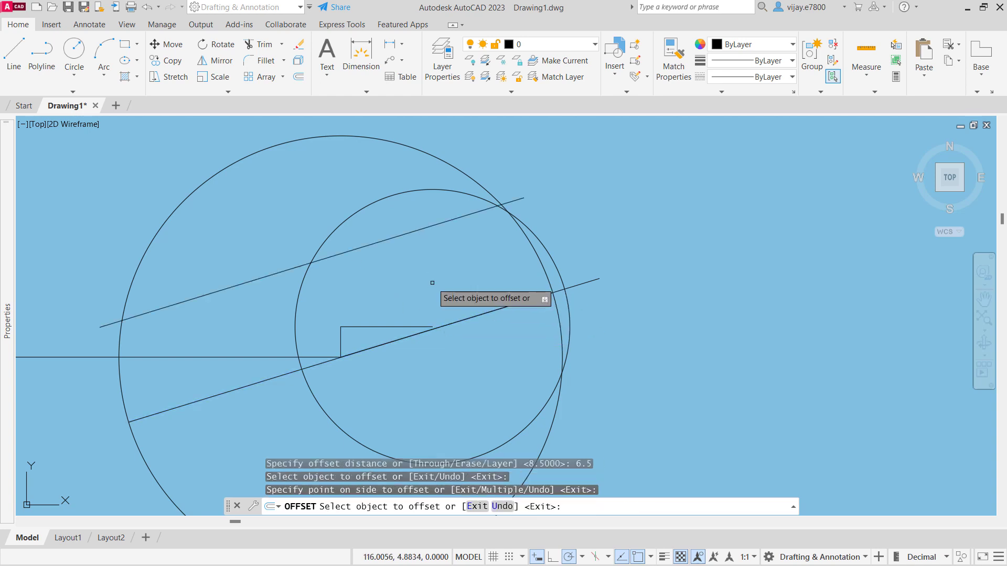
{"action": "left_click", "coordinate": [457, 318]}
{"action": "left_click", "coordinate": [464, 350]}
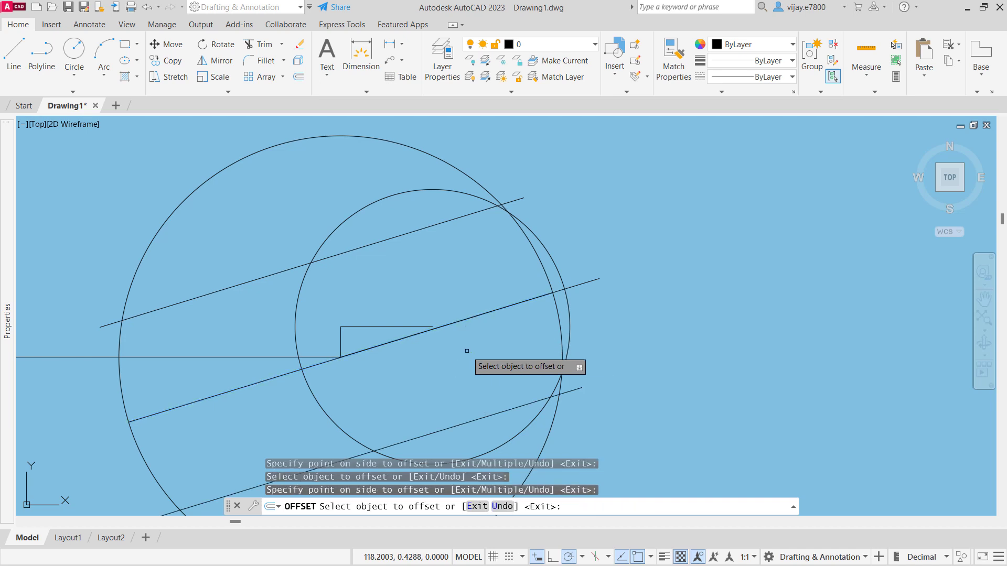
{"action": "right_click", "coordinate": [639, 295]}
{"action": "left_click", "coordinate": [679, 303]}
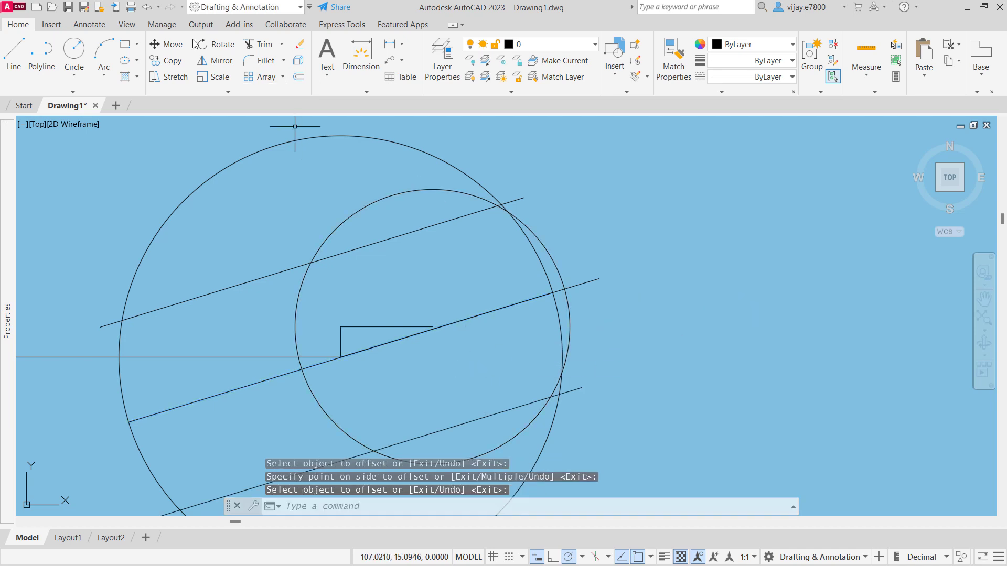
- Trim both circles open on the right between the two offset lines, along with the inclined line's portion in the jaw opening
{"action": "left_click", "coordinate": [257, 44]}
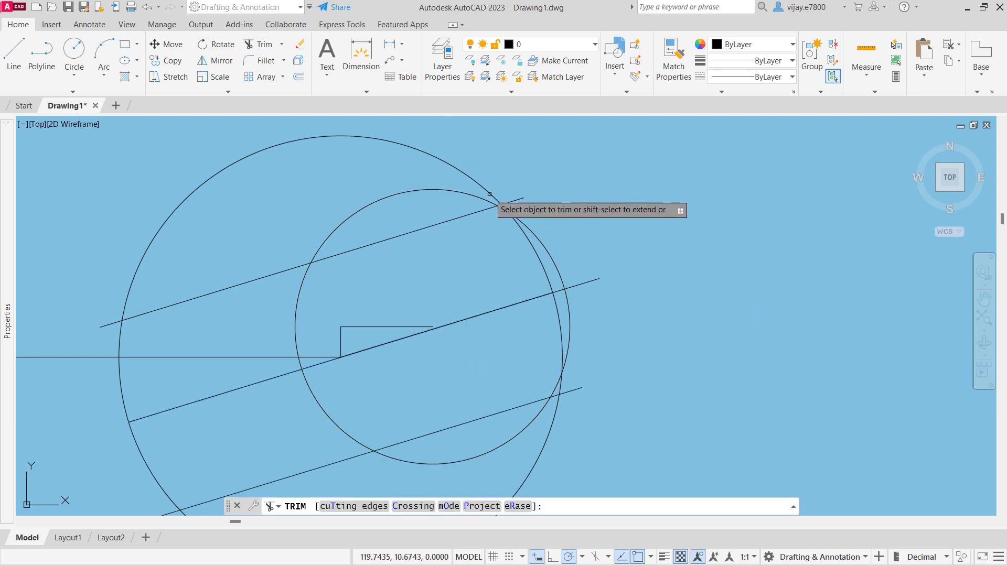
{"action": "left_click", "coordinate": [550, 235]}
{"action": "left_click", "coordinate": [450, 261]}
{"action": "left_click", "coordinate": [636, 344]}
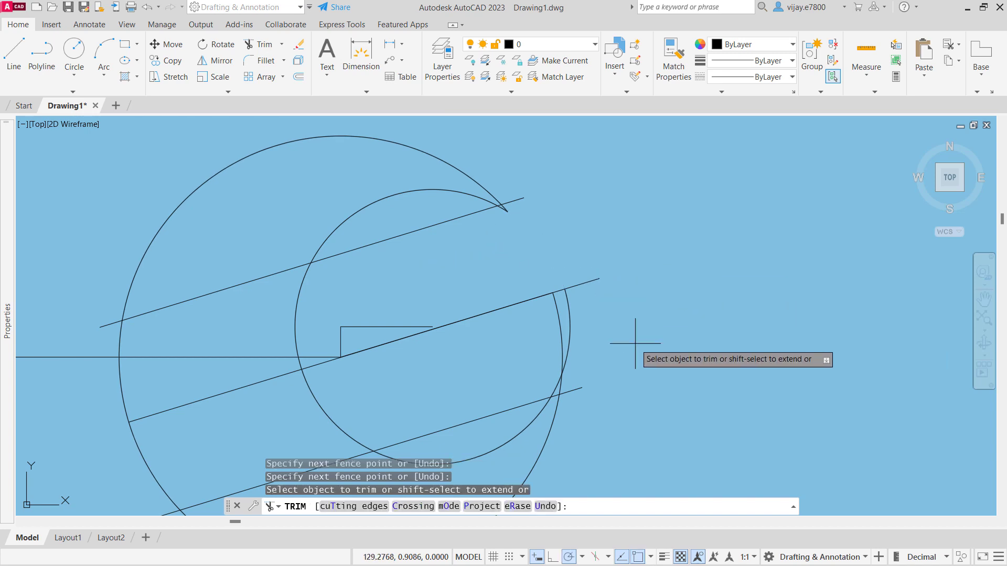
{"action": "left_click", "coordinate": [483, 289]}
{"action": "left_click", "coordinate": [587, 377]}
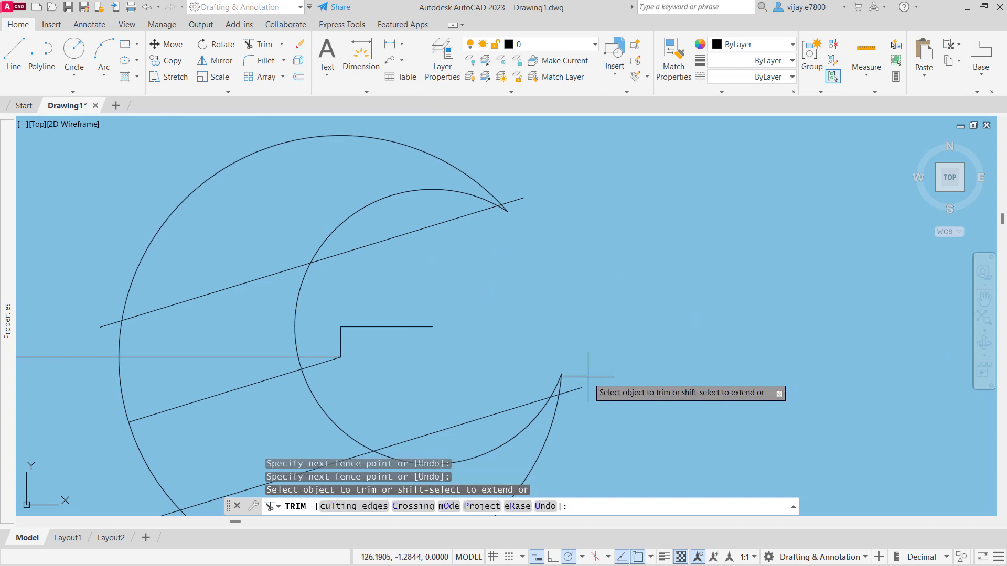
{"action": "left_click", "coordinate": [543, 390]}
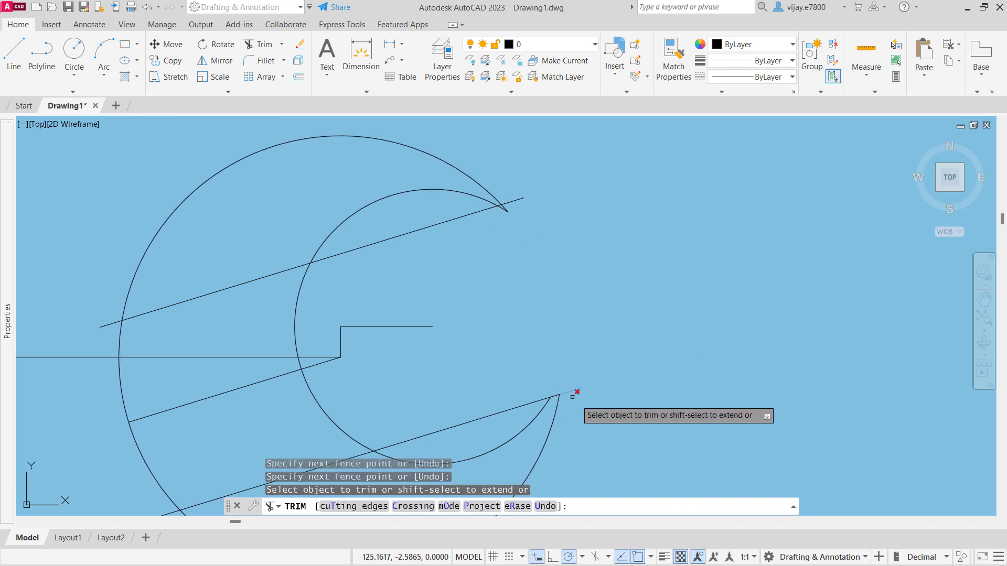
- Trim the small circle outside the offset lines and the overhanging ends at both jaw tips
{"action": "left_click", "coordinate": [516, 431]}
{"action": "left_click", "coordinate": [574, 388]}
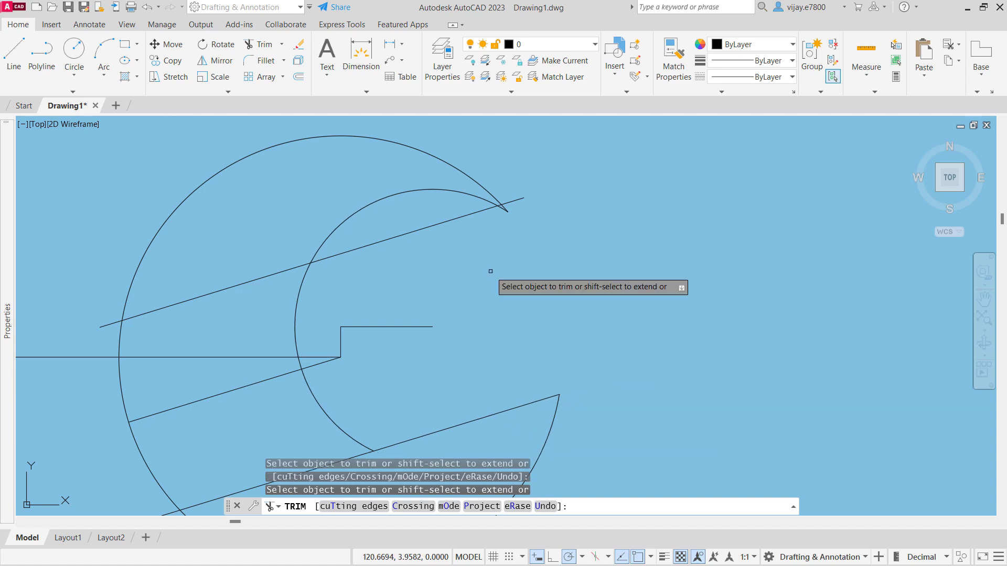
{"action": "left_click", "coordinate": [513, 201]}
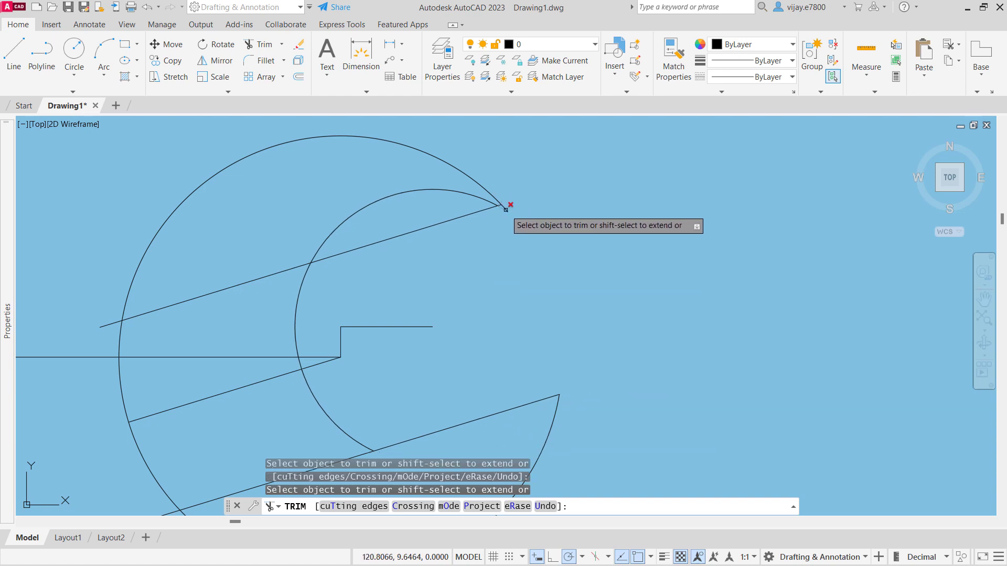
{"action": "left_click", "coordinate": [479, 198]}
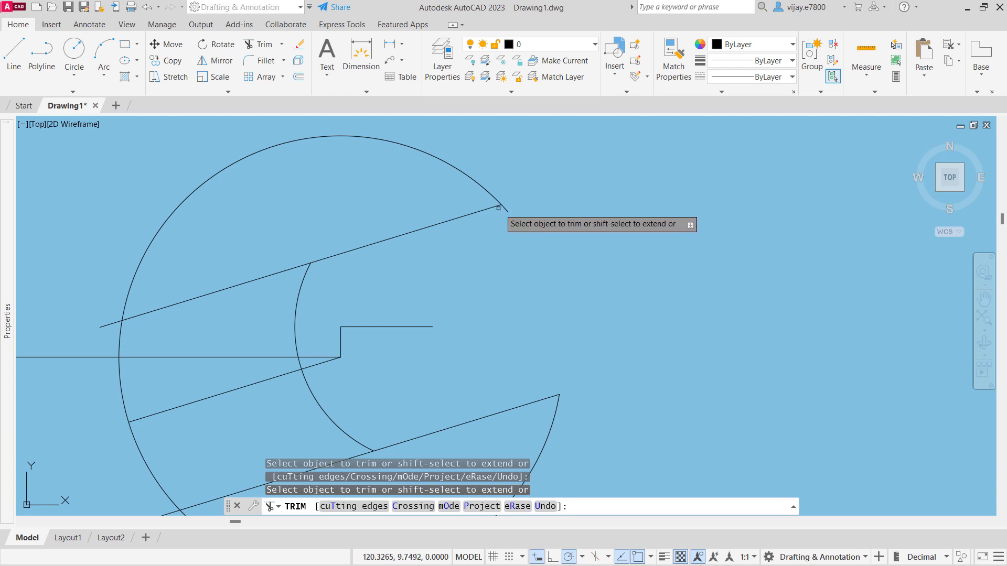
{"action": "left_click", "coordinate": [504, 209]}
- Remove the L-shaped construction lines and trim the horizontal and inclined lines back to the small arc
{"action": "left_click", "coordinate": [331, 352]}
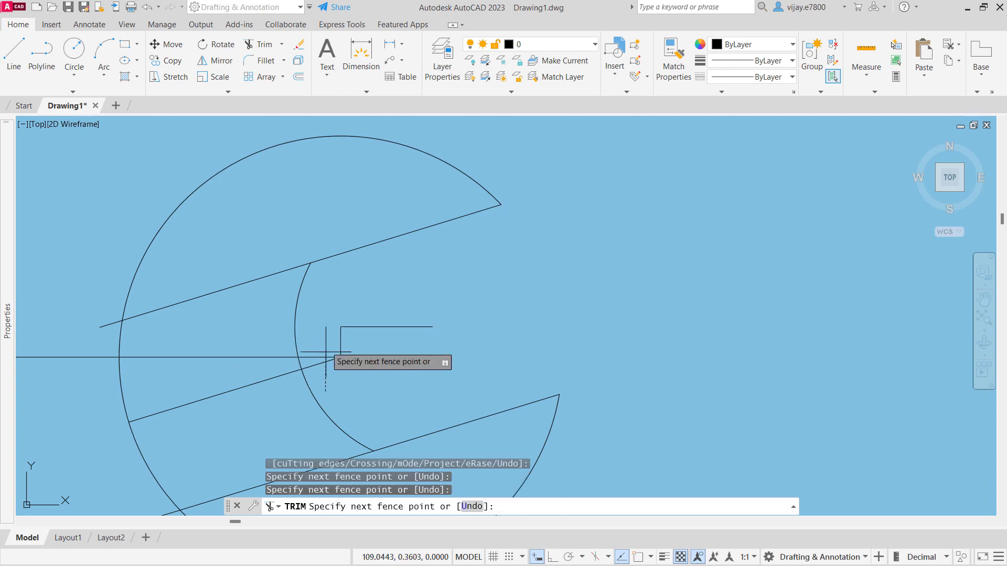
{"action": "left_click", "coordinate": [366, 310]}
{"action": "key", "text": "Return"}
{"action": "left_click", "coordinate": [331, 375]}
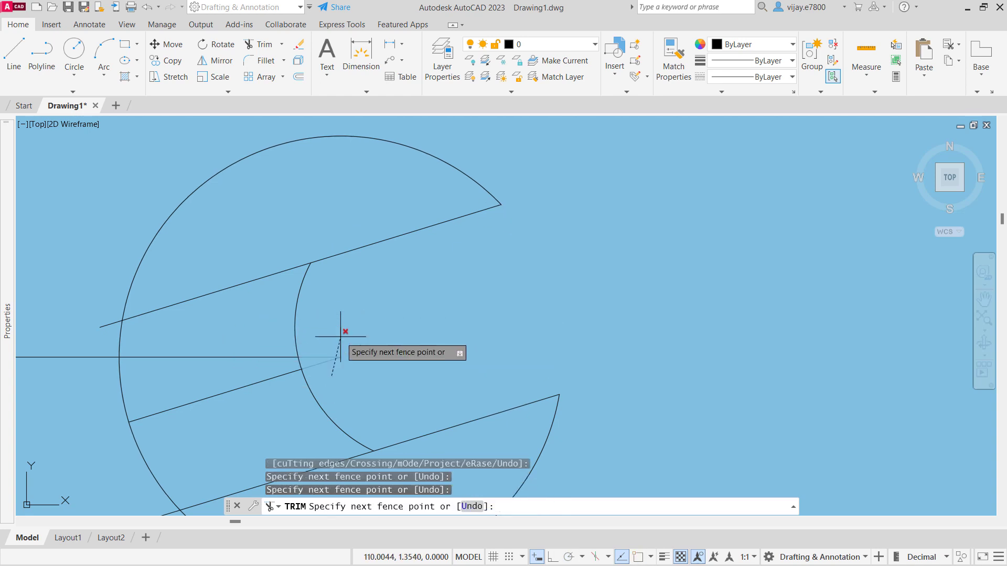
{"action": "left_click", "coordinate": [337, 332]}
{"action": "key", "text": "Return"}
- Trim away the offset lines left of the small arc and the remaining inclined line, including leftover stubs, and end the trim
{"action": "middle_click_drag", "start_coordinate": [229, 418], "coordinate": [395, 279]}
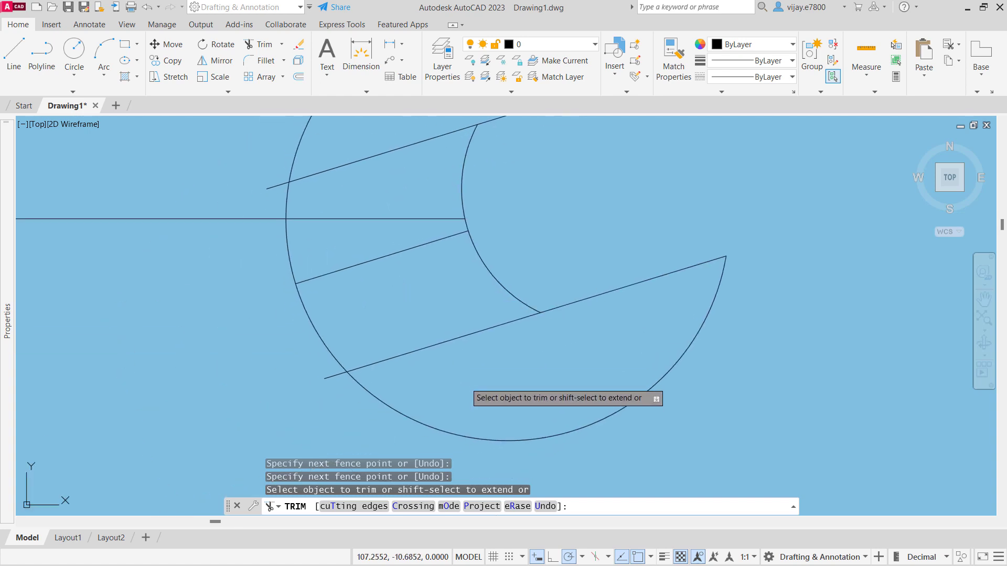
{"action": "left_click", "coordinate": [442, 343]}
{"action": "left_click", "coordinate": [395, 265]}
{"action": "left_click", "coordinate": [386, 240]}
{"action": "key", "text": "Return"}
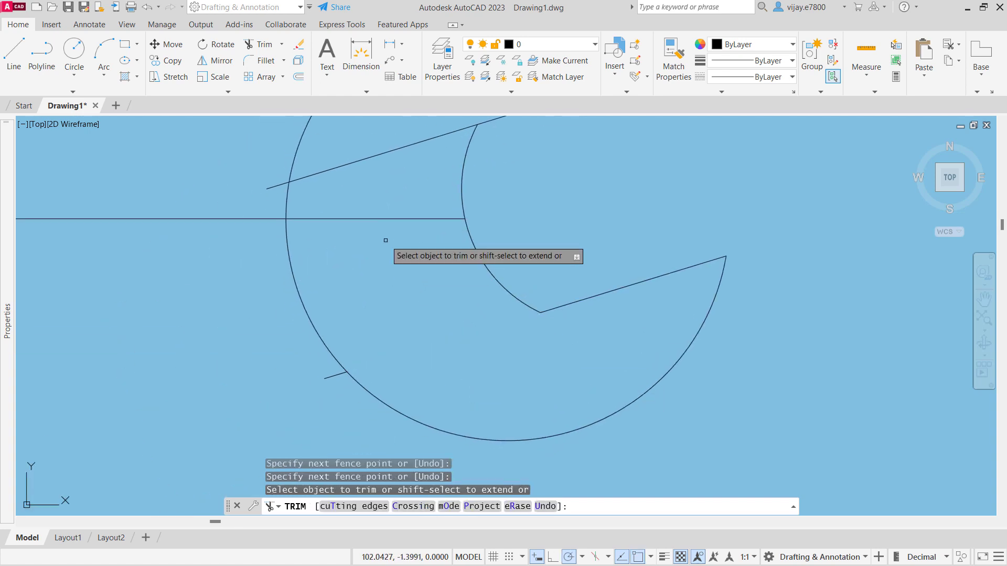
{"action": "left_click", "coordinate": [382, 176]}
{"action": "left_click", "coordinate": [350, 131]}
{"action": "key", "text": "Return"}
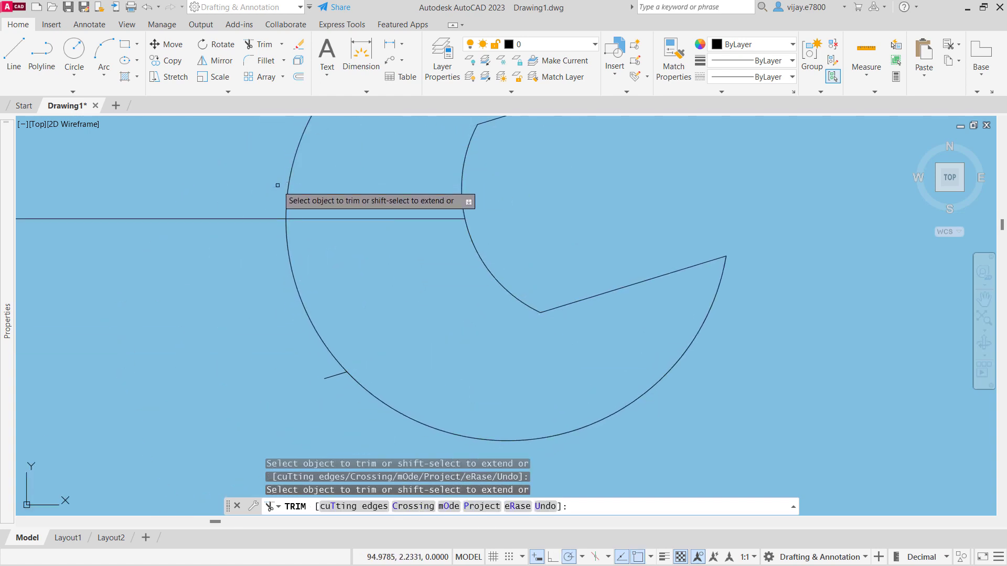
{"action": "left_click", "coordinate": [332, 379]}
{"action": "key", "text": "Return"}
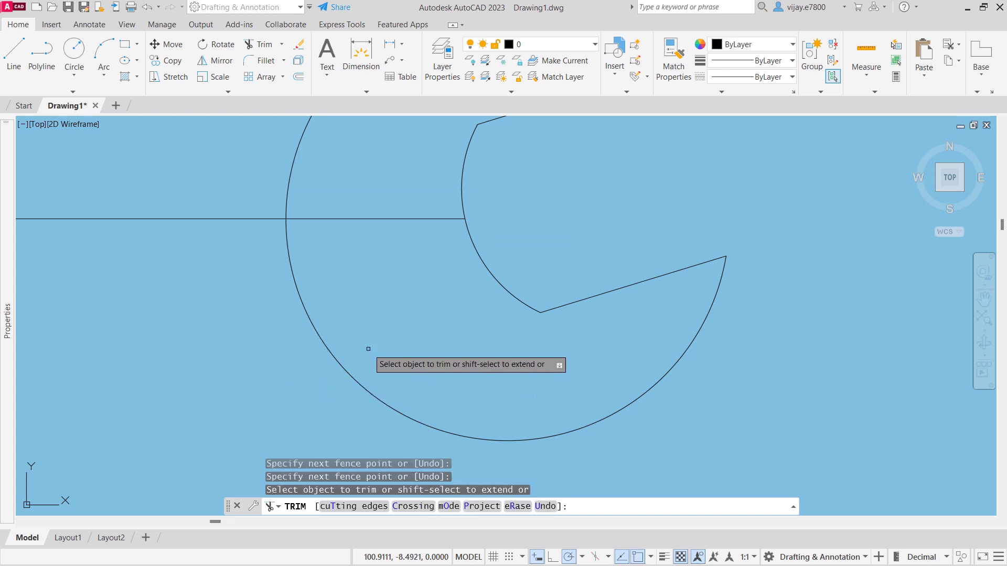
{"action": "scroll", "coordinate": [368, 349], "scroll_direction": "down", "scroll_amount": 6}
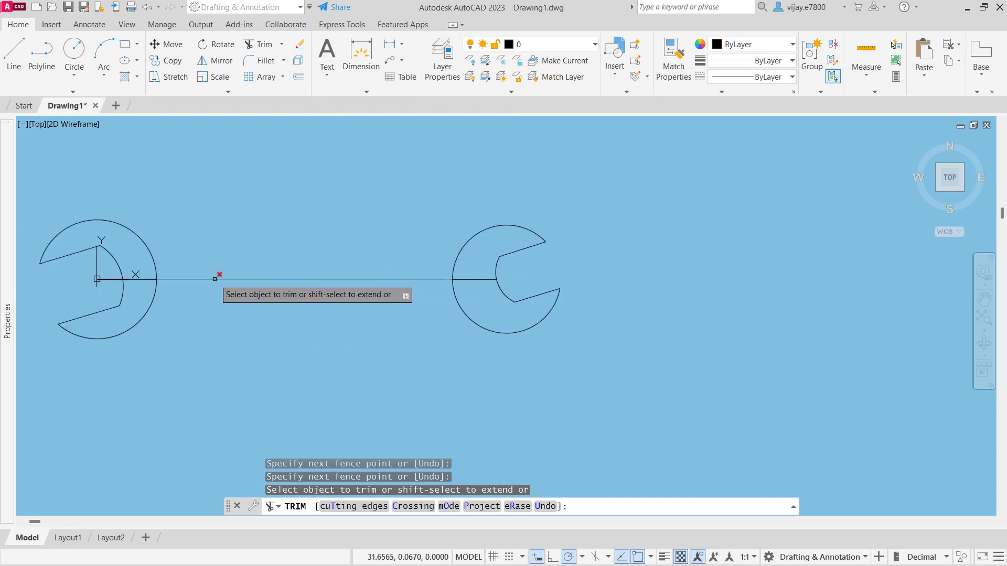
{"action": "key", "text": "Escape"}
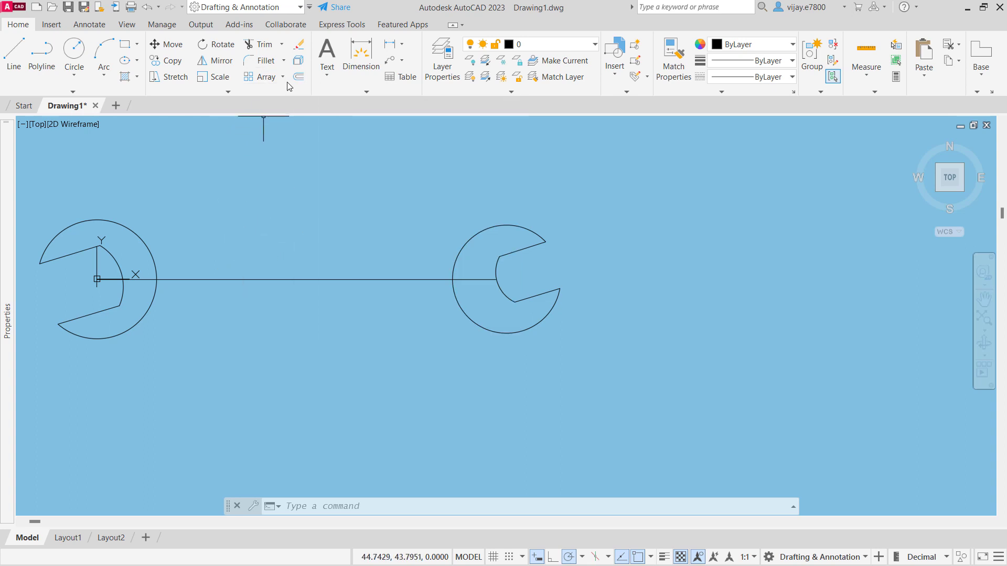
- Offset the horizontal centreline between the two heads by 5.5 both above and below
{"action": "left_click", "coordinate": [299, 76]}
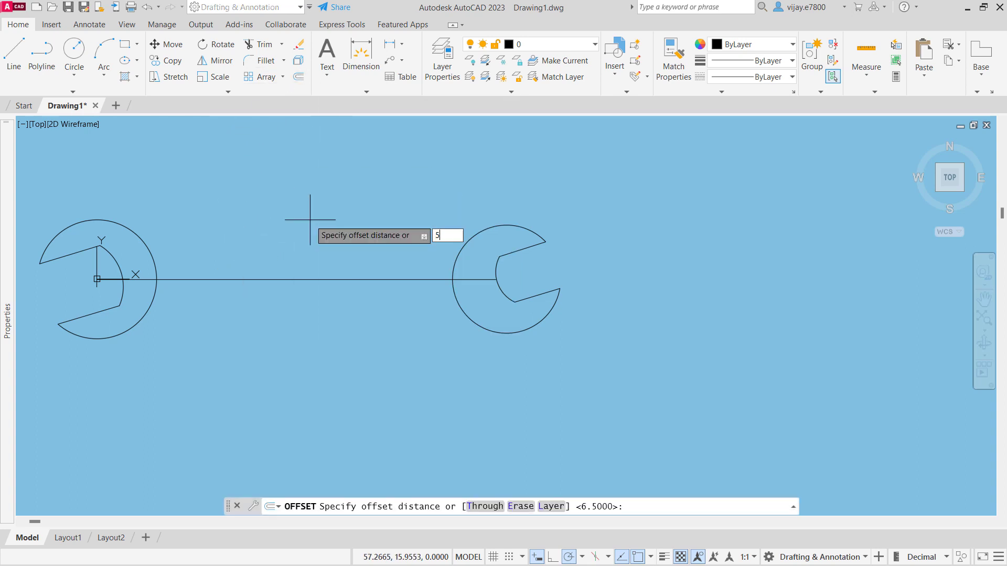
{"action": "key", "text": "Return"}
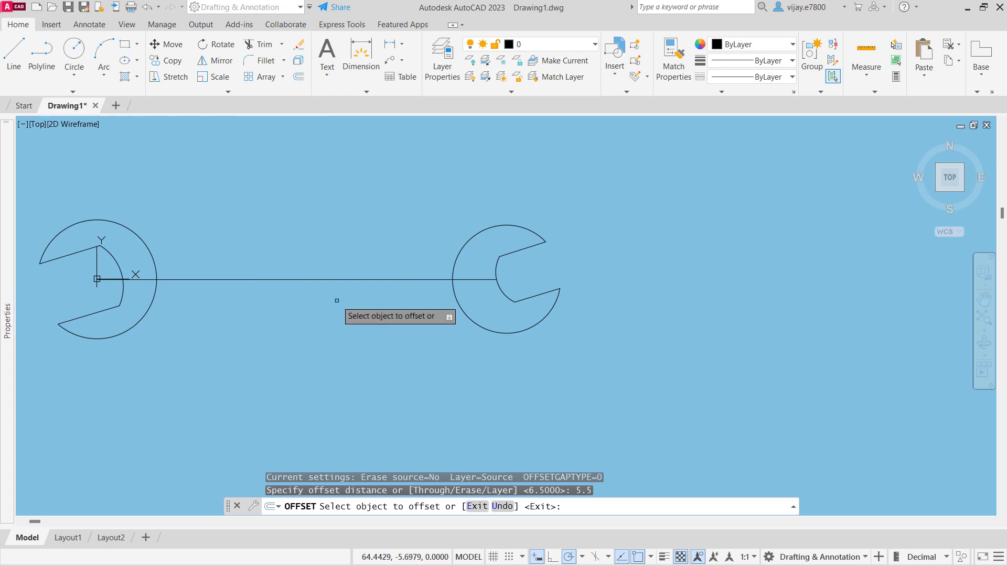
{"action": "left_click", "coordinate": [314, 279]}
{"action": "left_click", "coordinate": [327, 251]}
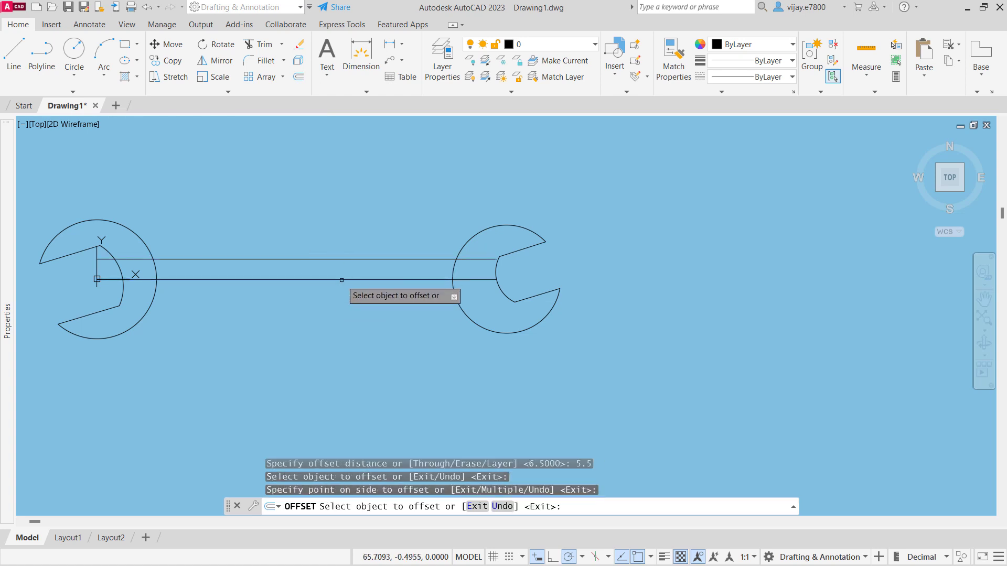
{"action": "left_click", "coordinate": [341, 279]}
{"action": "left_click", "coordinate": [345, 307]}
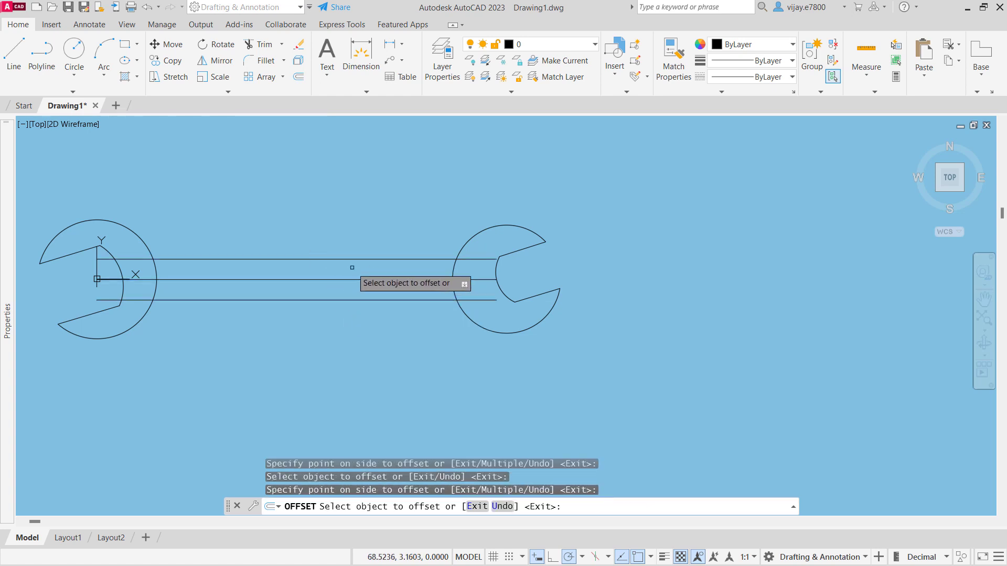
- Trim the offset handle lines inside both spanner heads and remove the centreline between the heads
{"action": "left_click", "coordinate": [264, 45]}
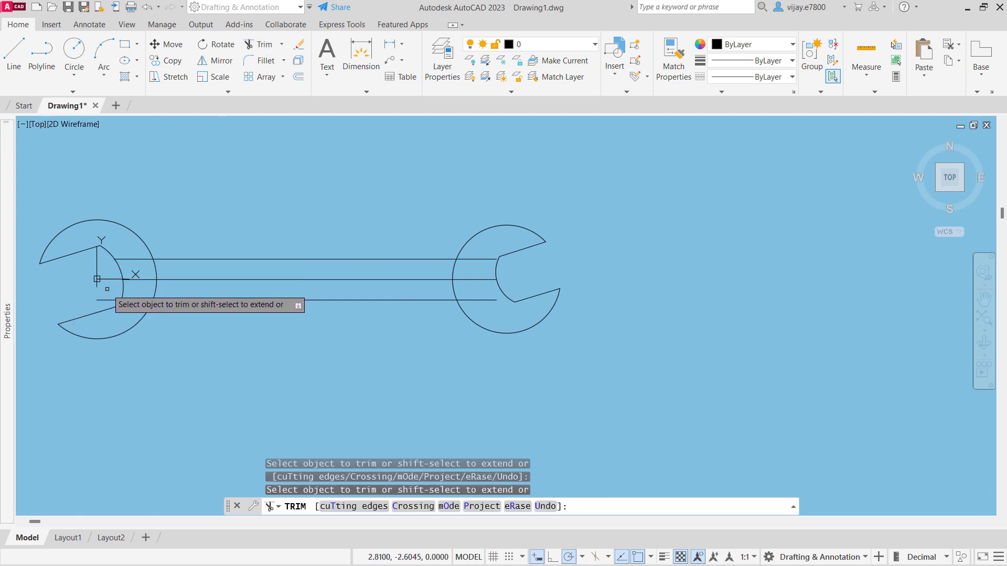
{"action": "left_click", "coordinate": [108, 300]}
{"action": "left_click", "coordinate": [143, 300]}
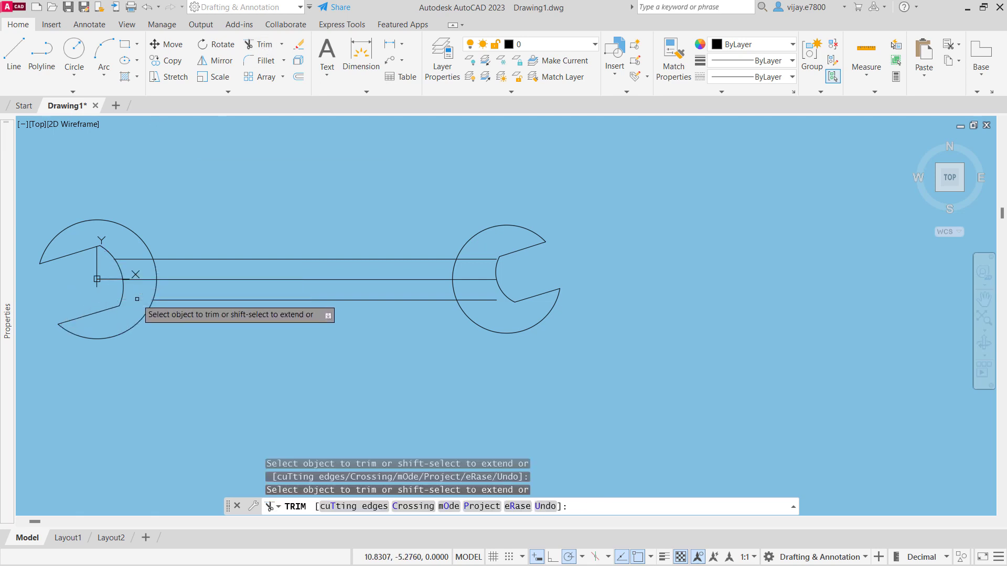
{"action": "left_click", "coordinate": [131, 259]}
{"action": "left_click", "coordinate": [469, 259]}
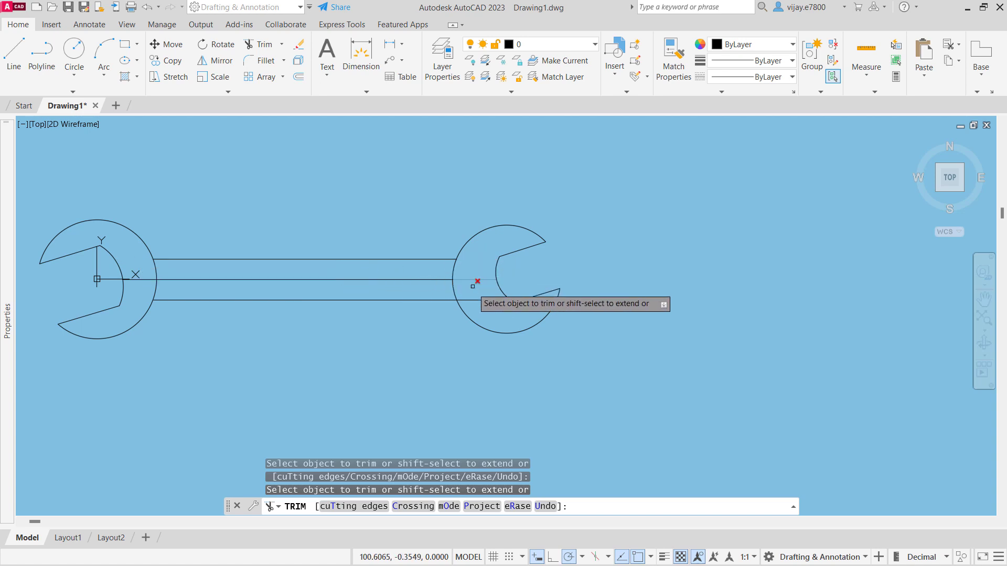
{"action": "left_click", "coordinate": [473, 300]}
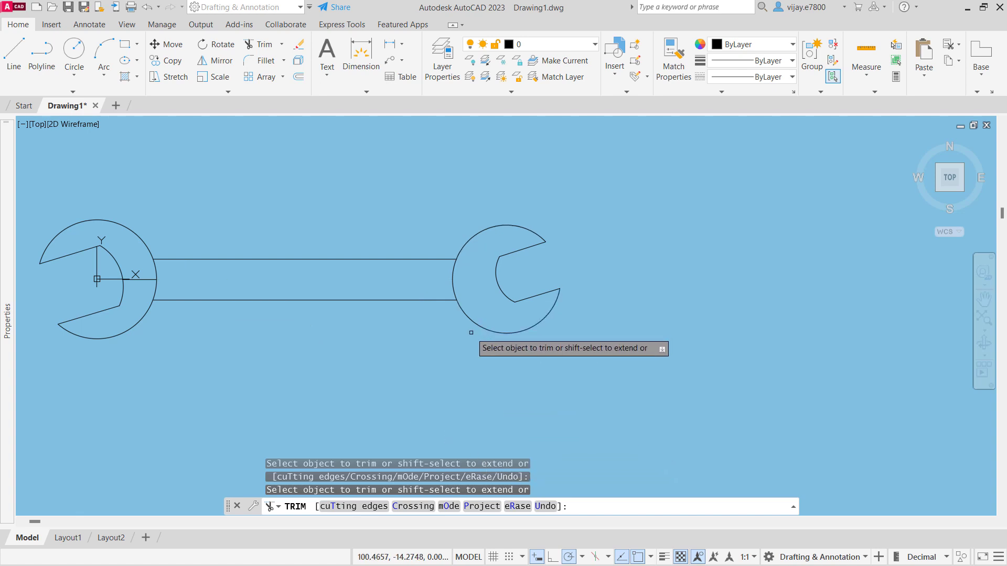
- Fillet the lower handle line to the right head's outer arc with a radius of 23
{"action": "left_click", "coordinate": [261, 60]}
{"action": "left_click", "coordinate": [527, 506]}
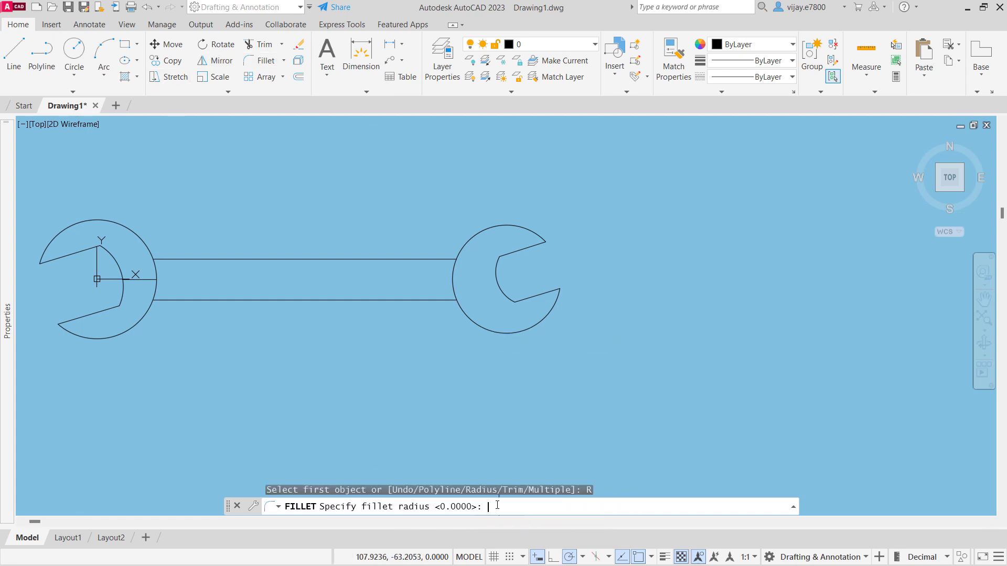
{"action": "type", "text": "23"}
{"action": "key", "text": "Return"}
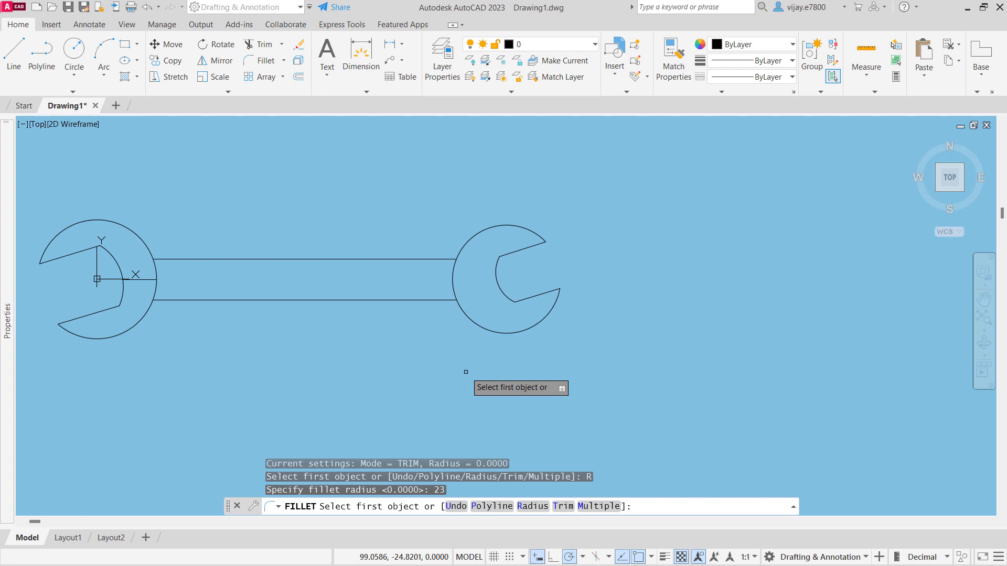
{"action": "left_click", "coordinate": [443, 300]}
{"action": "left_click", "coordinate": [472, 316]}
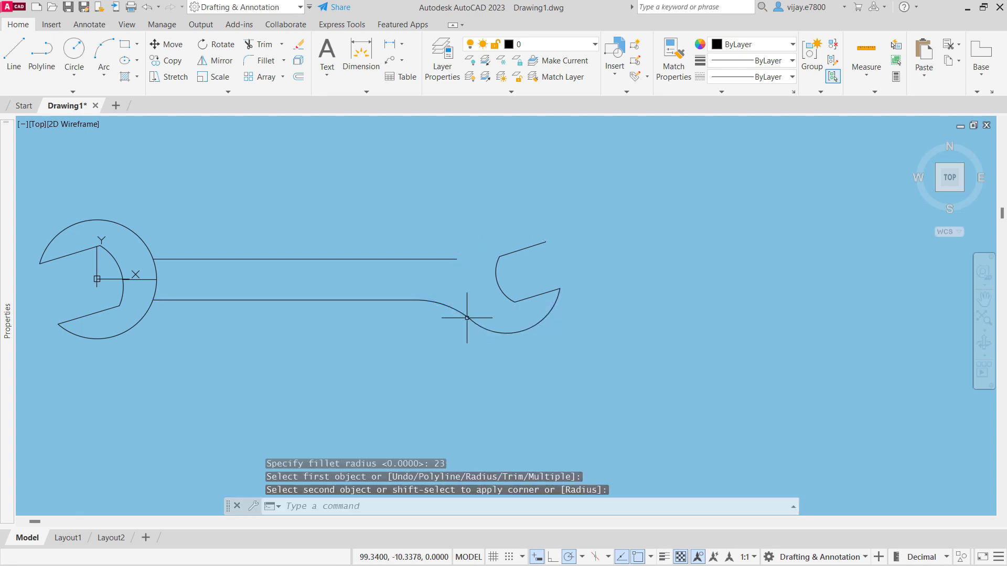
{"action": "right_click", "coordinate": [424, 243]}
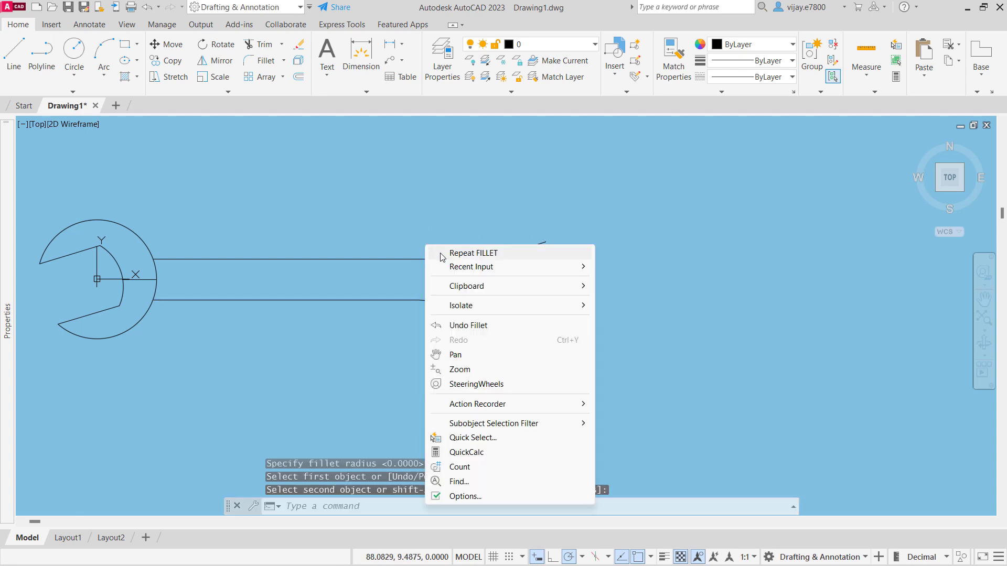
{"action": "left_click", "coordinate": [254, 227]}
{"action": "key", "text": "Escape"}
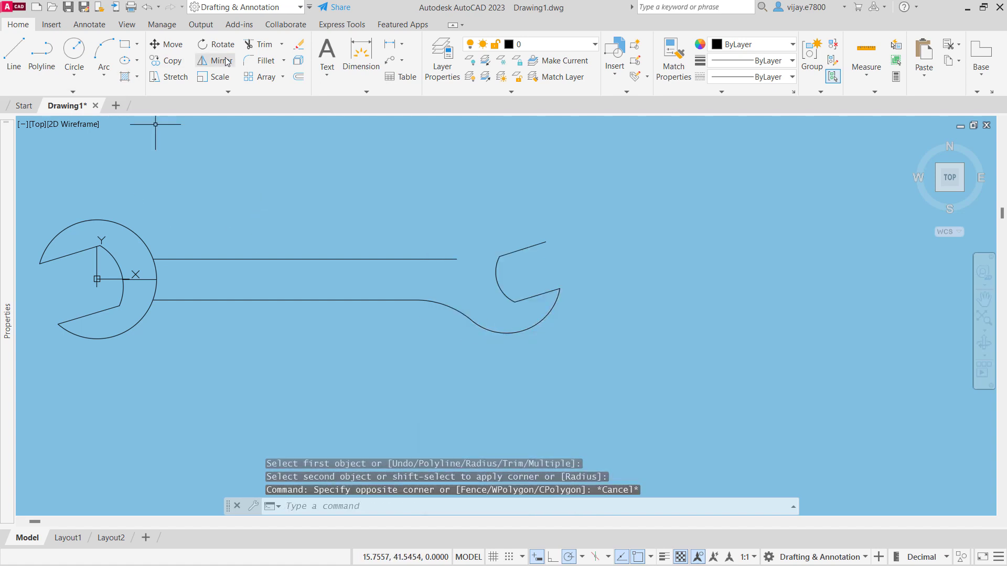
- Extend the right head's outer arc from the lower fillet back around to the upper jaw tip, and end the command
{"action": "left_click", "coordinate": [282, 44]}
{"action": "left_click", "coordinate": [272, 97]}
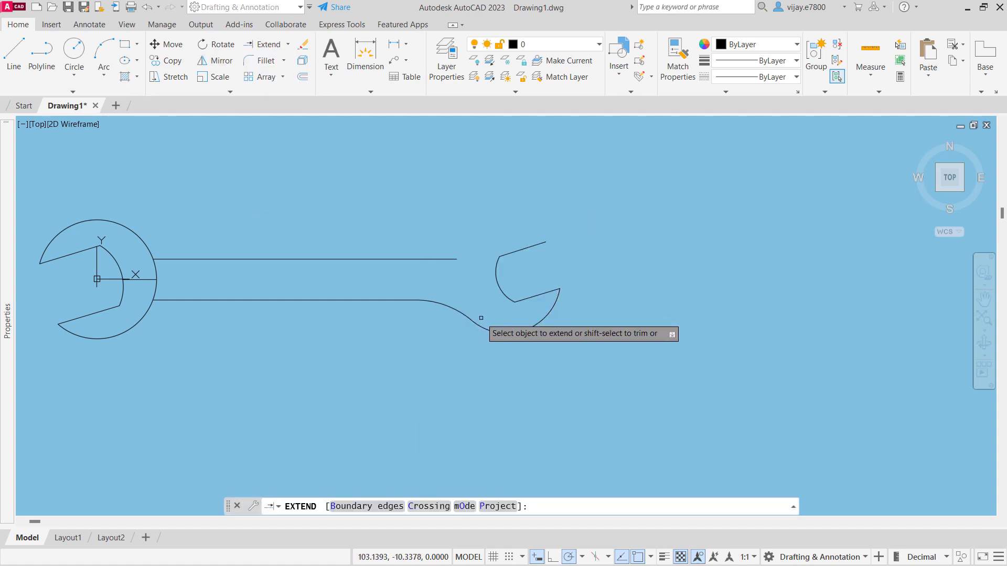
{"action": "left_click", "coordinate": [501, 334]}
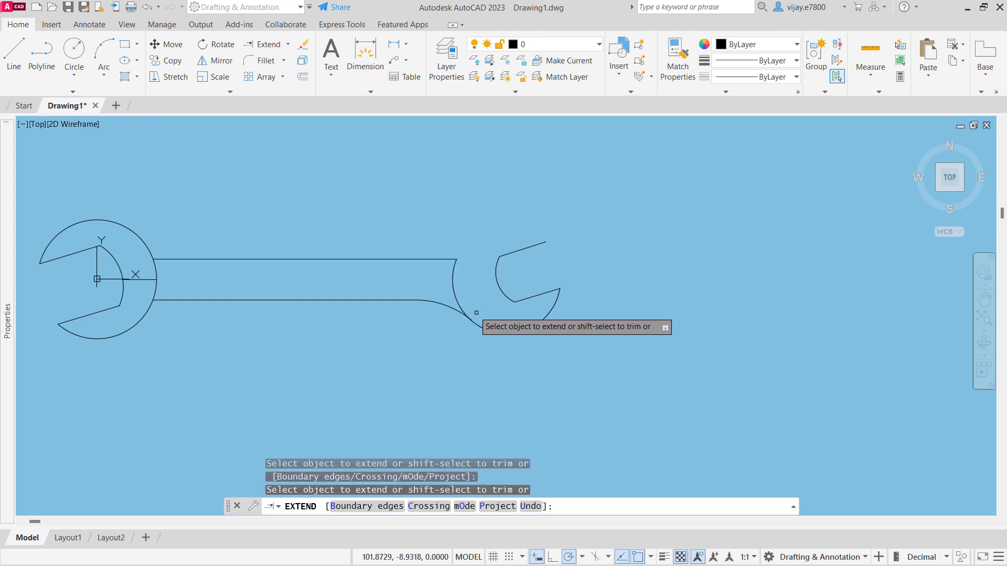
{"action": "left_click", "coordinate": [454, 293]}
{"action": "right_click", "coordinate": [404, 199]}
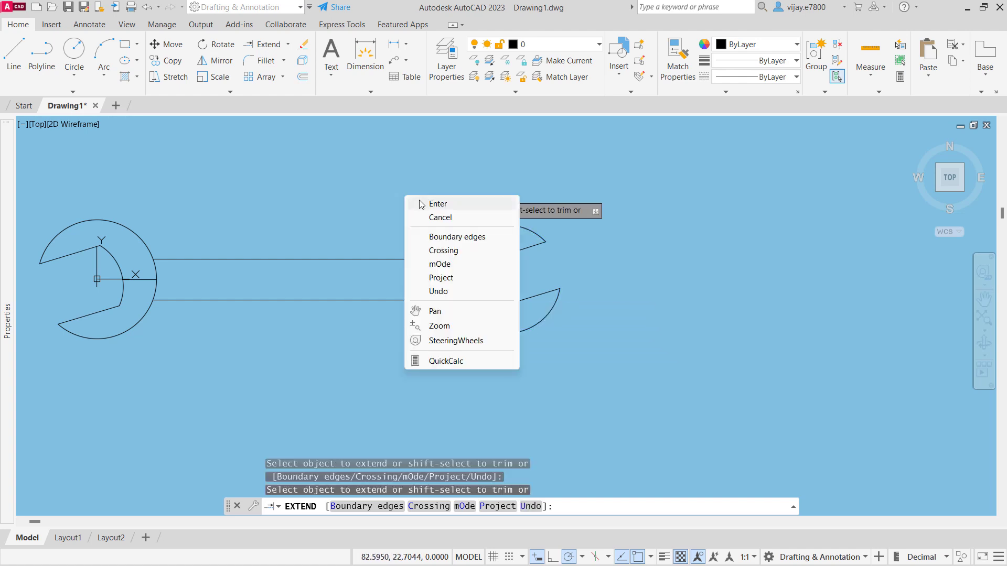
{"action": "left_click", "coordinate": [422, 205]}
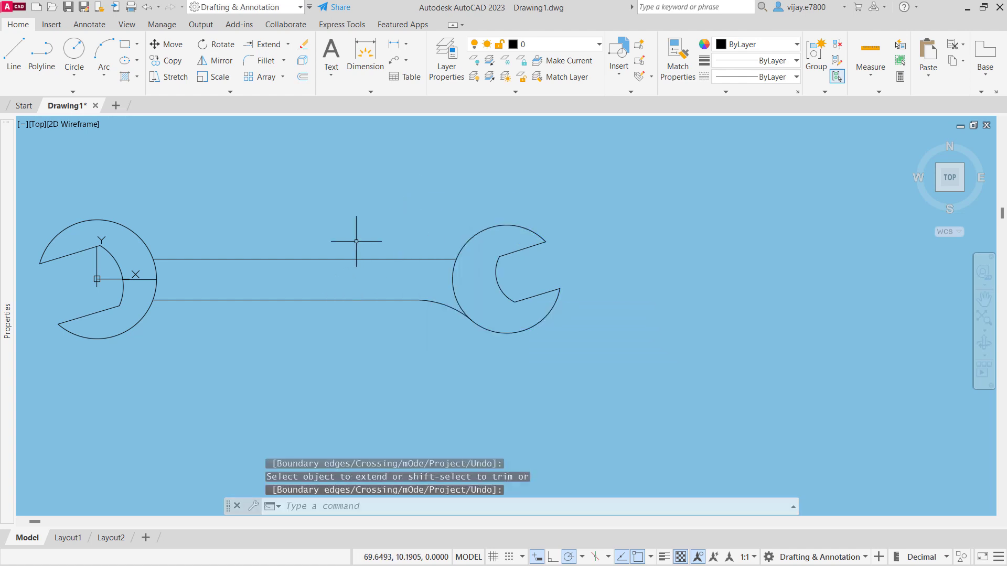
- Fillet the upper handle line to the right head's outer arc with a radius of 23
{"action": "left_click", "coordinate": [266, 61]}
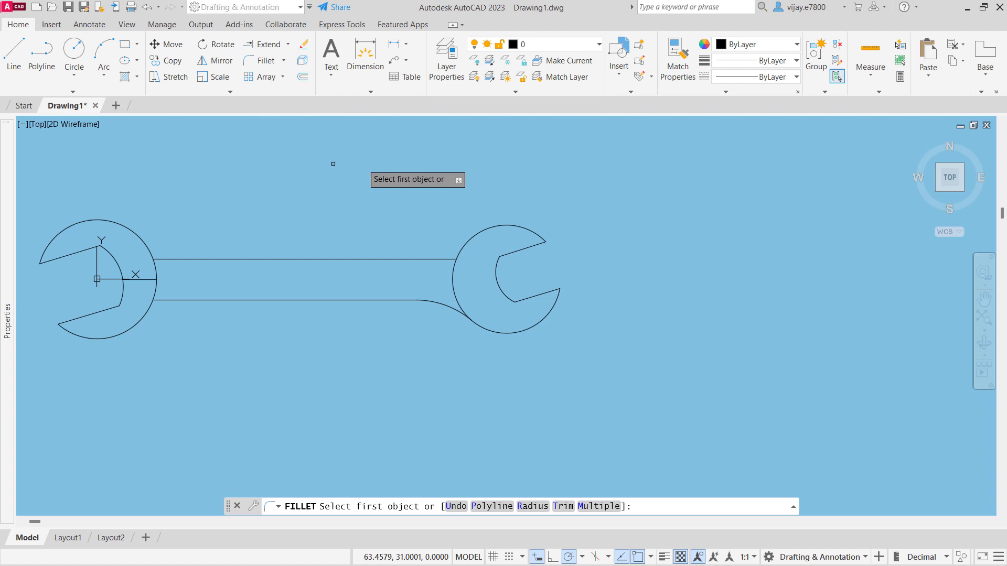
{"action": "left_click", "coordinate": [531, 506]}
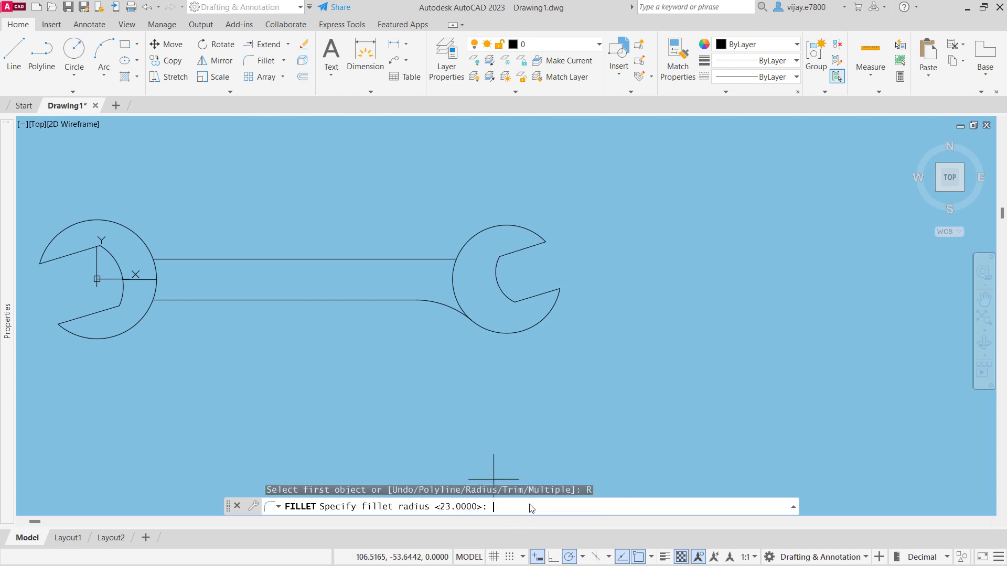
{"action": "type", "text": "23"}
{"action": "key", "text": "Return"}
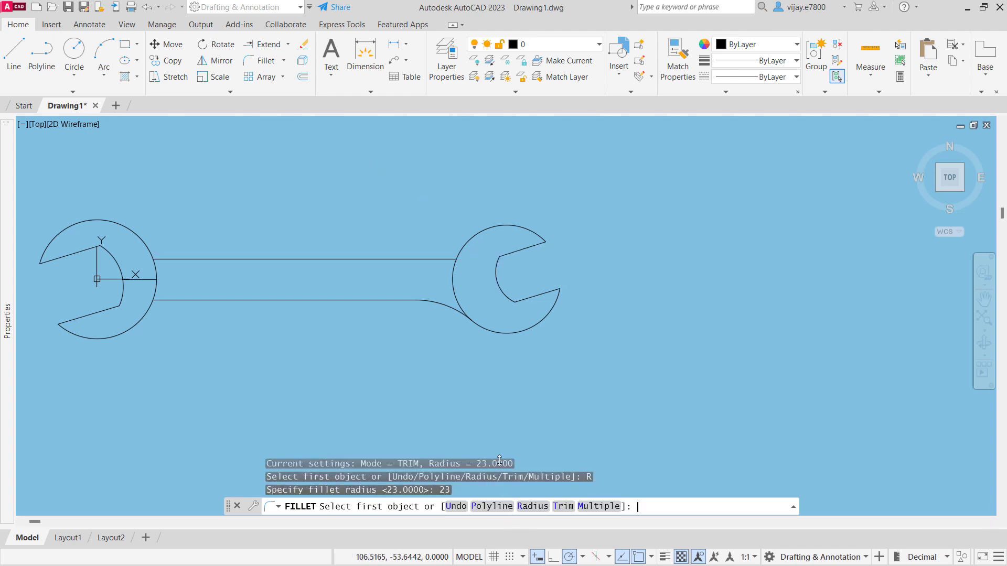
{"action": "left_click", "coordinate": [433, 259]}
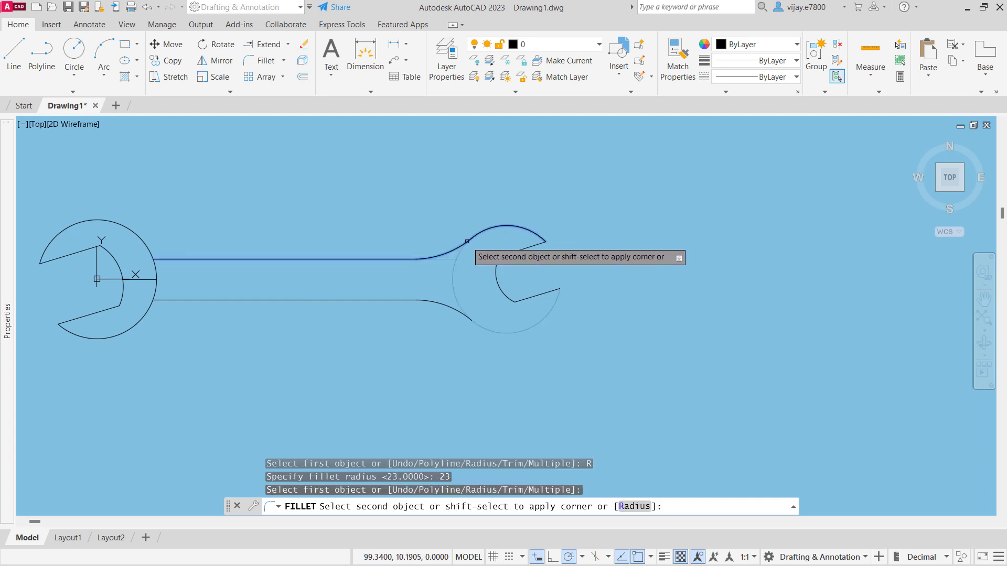
{"action": "left_click", "coordinate": [467, 241]}
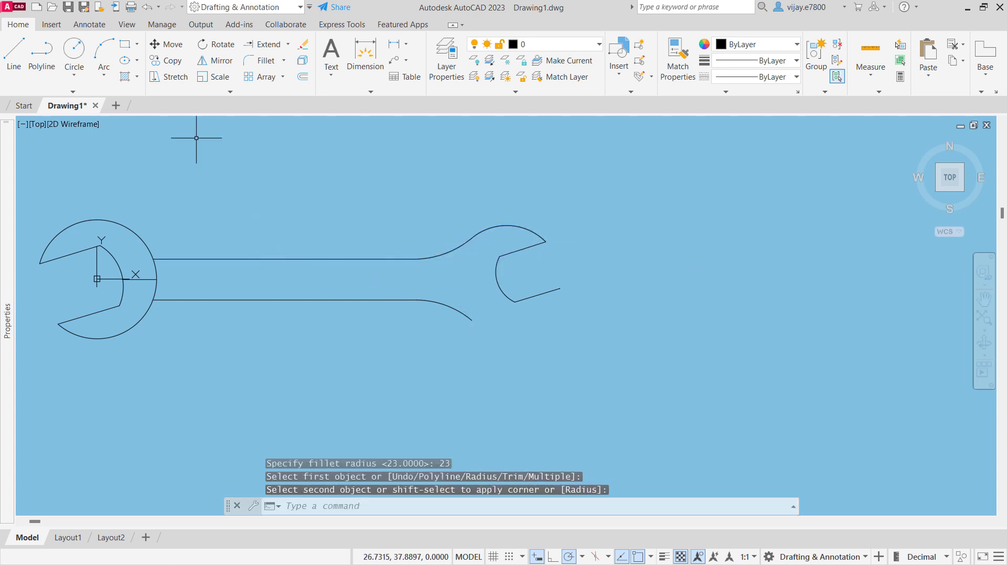
- Extend the right head's outer arc from the upper fillet back around to the lower jaw tip
{"action": "left_click", "coordinate": [266, 44]}
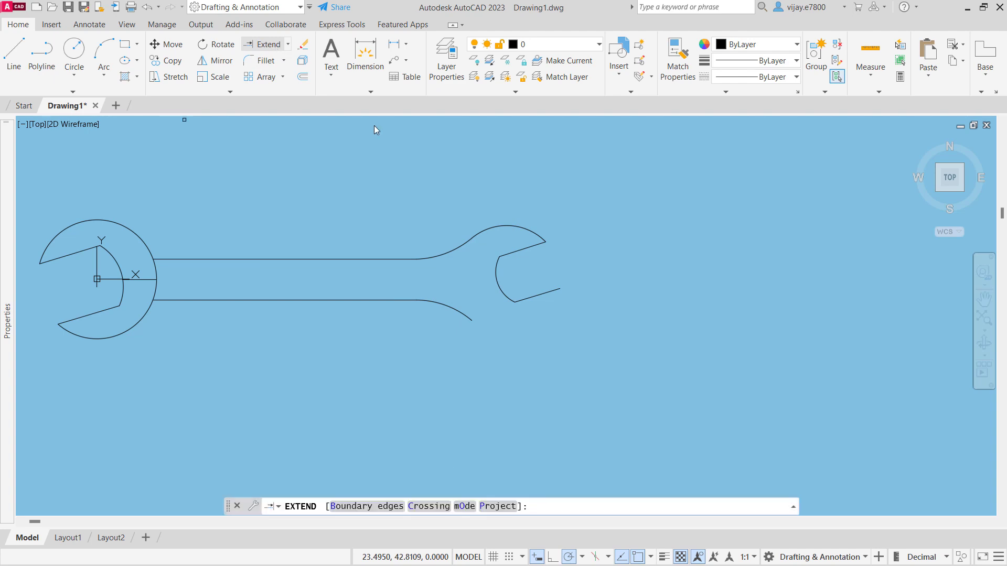
{"action": "left_click", "coordinate": [494, 229]}
{"action": "left_click", "coordinate": [449, 282]}
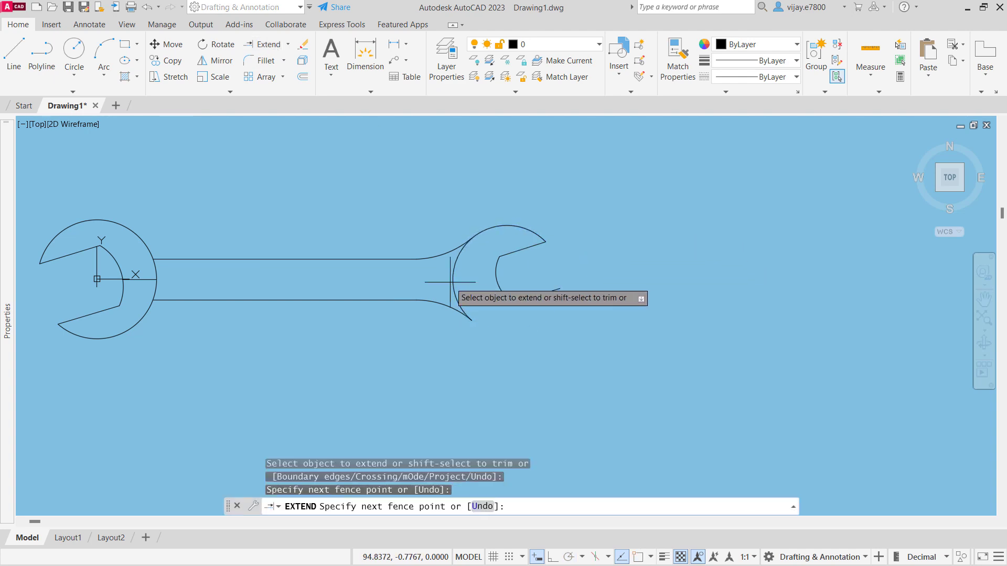
{"action": "key", "text": "Return"}
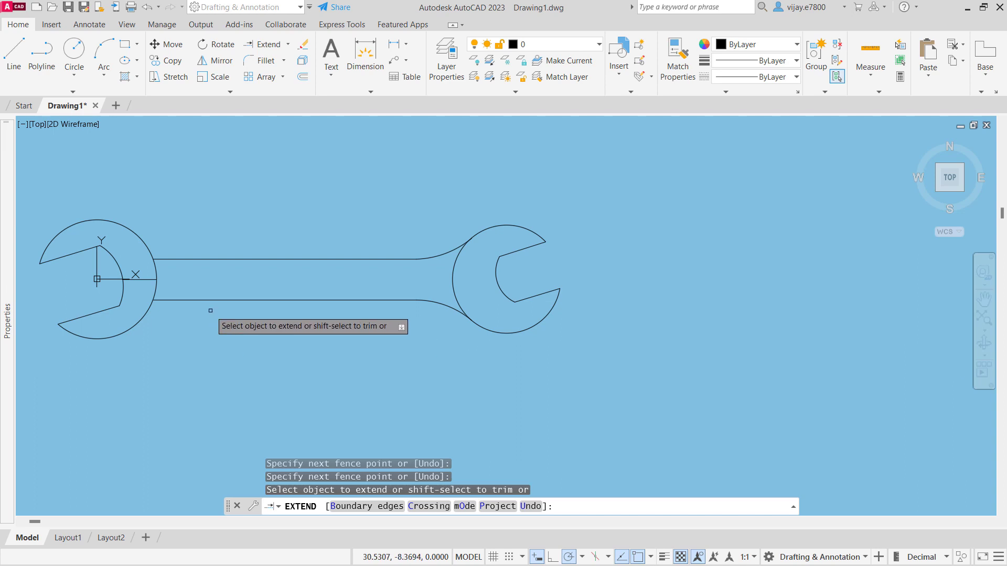
- Fillet the lower handle line to the left head's outer arc with a radius of 47
{"action": "left_click", "coordinate": [252, 61]}
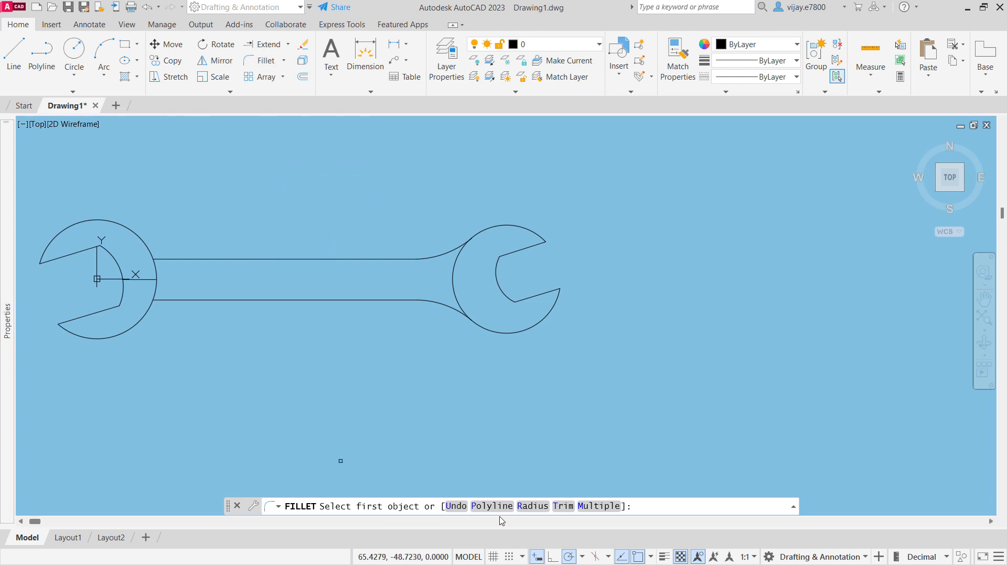
{"action": "left_click", "coordinate": [532, 507]}
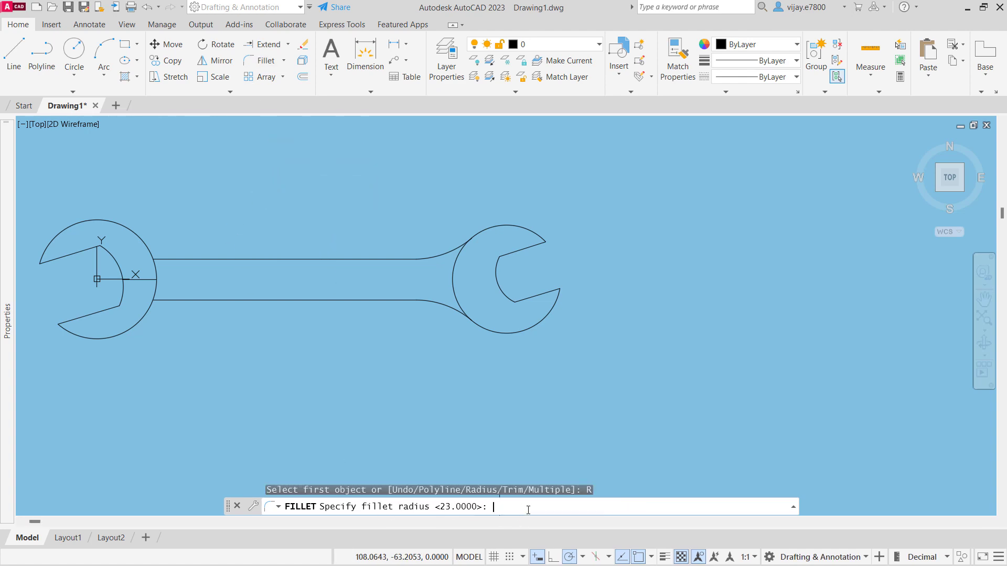
{"action": "type", "text": "47"}
{"action": "type", "text": "47"}
{"action": "key", "text": "Return"}
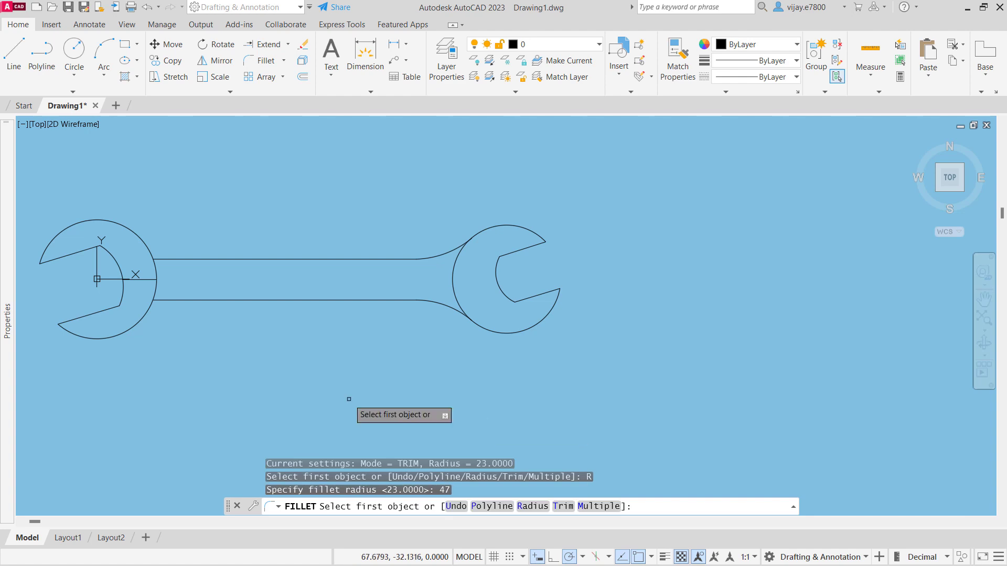
{"action": "left_click", "coordinate": [149, 302]}
{"action": "left_click", "coordinate": [160, 301]}
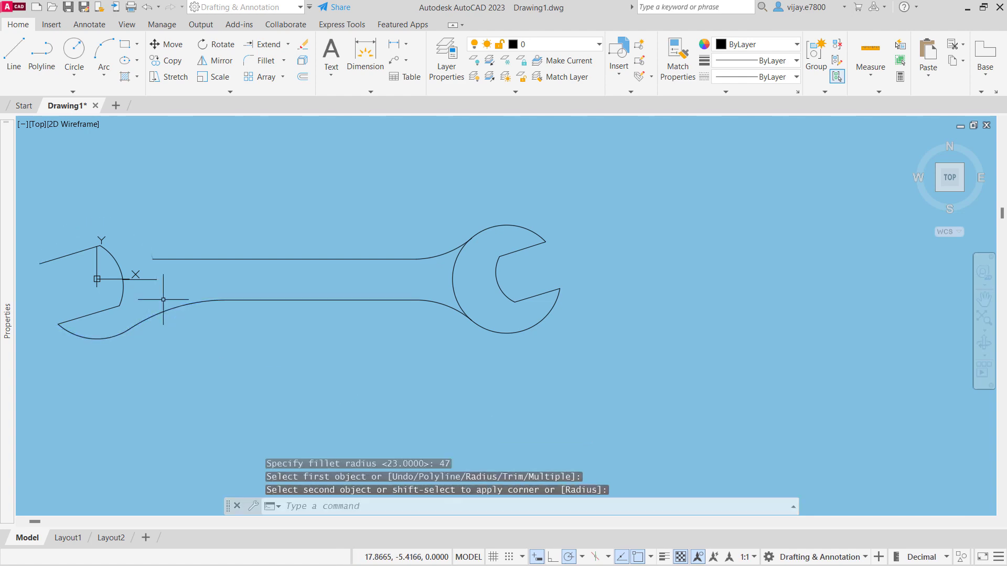
- Extend the left head's outer arc from the lower fillet around to the upper jaw tip, undoing any extension across the jaw opening
{"action": "left_click", "coordinate": [268, 43]}
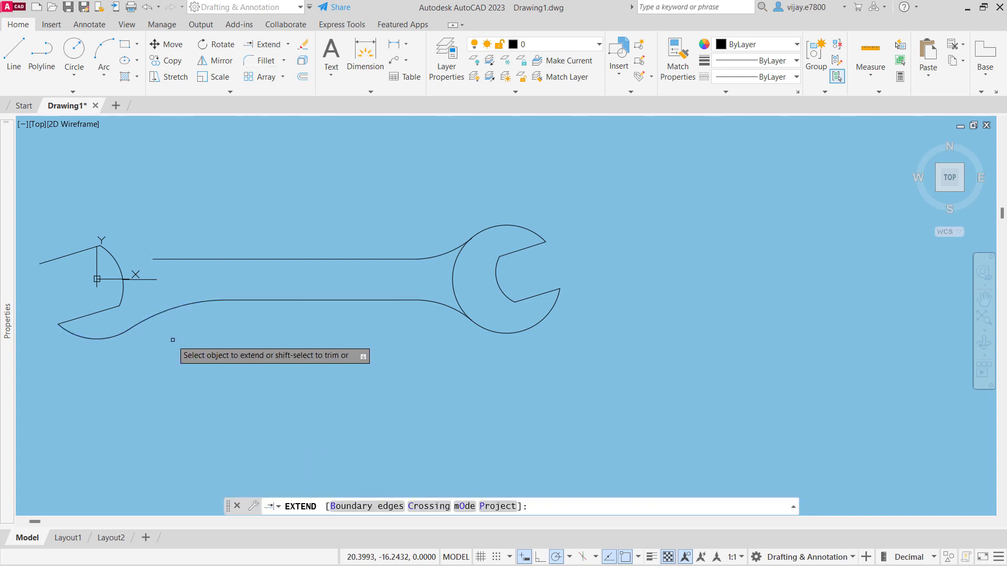
{"action": "left_click", "coordinate": [83, 336]}
{"action": "left_click", "coordinate": [100, 337]}
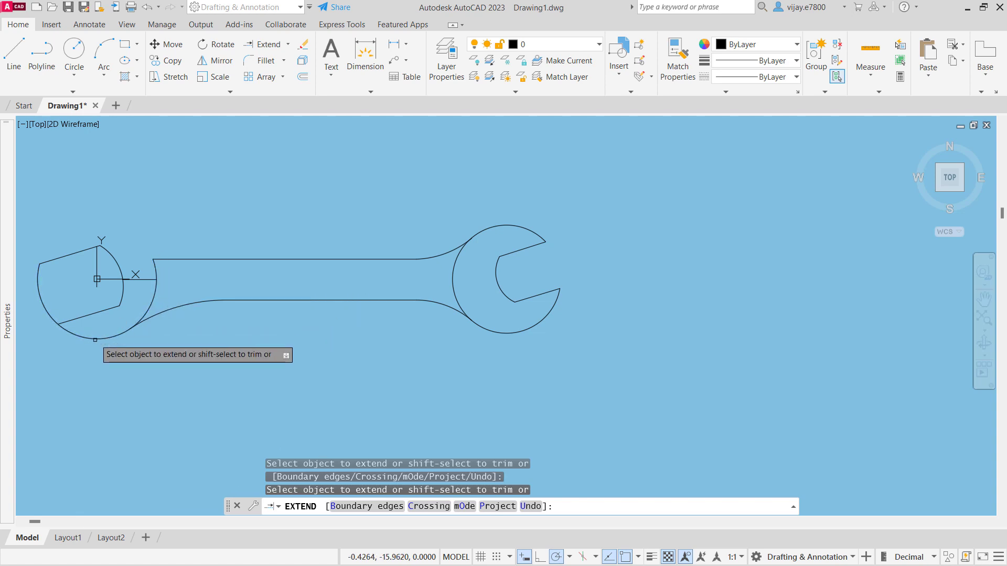
{"action": "key", "text": "ctrl+z"}
{"action": "key", "text": "ctrl+z"}
{"action": "key", "text": "ctrl+z"}
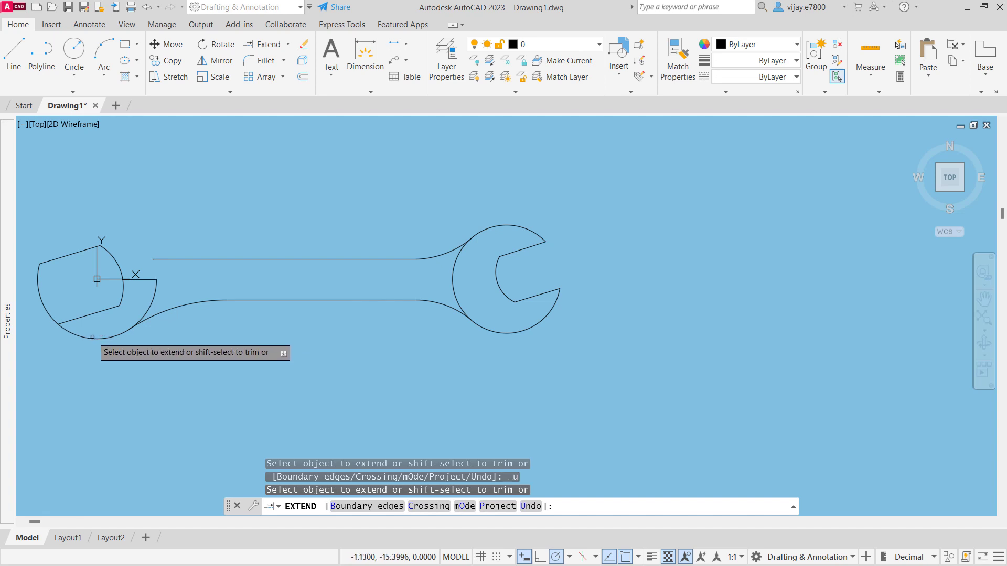
{"action": "key", "text": "ctrl+z"}
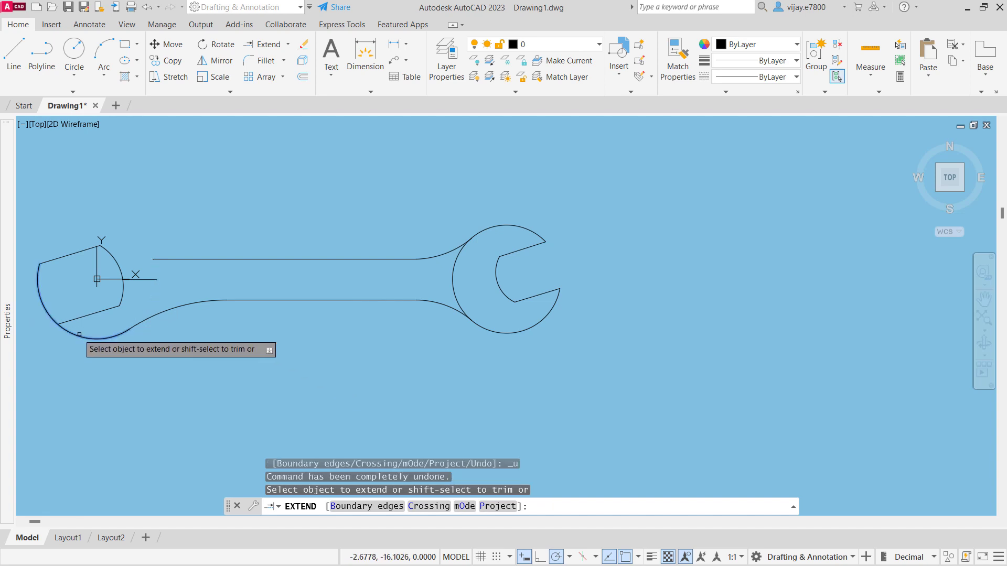
{"action": "left_click", "coordinate": [103, 339]}
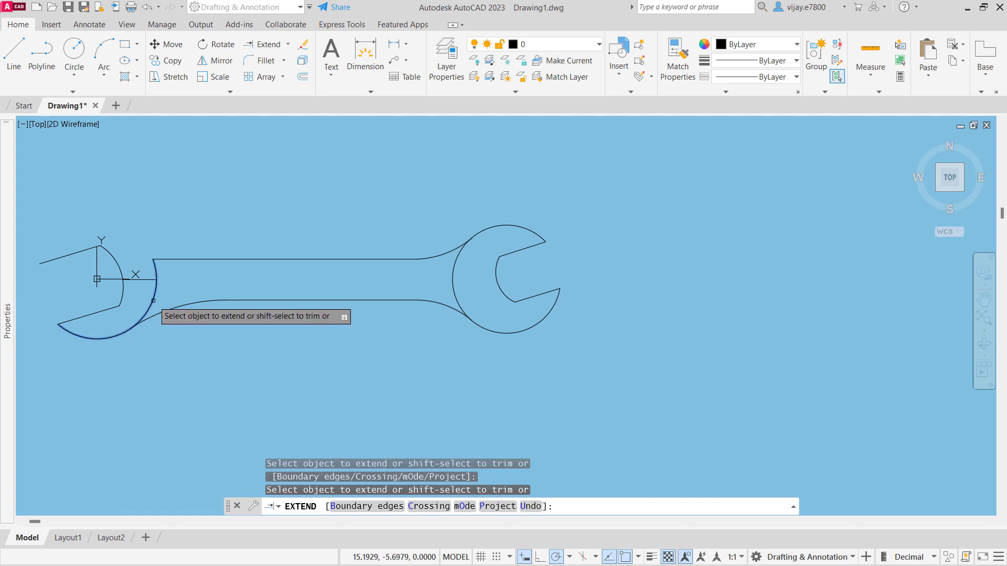
{"action": "left_click", "coordinate": [154, 273]}
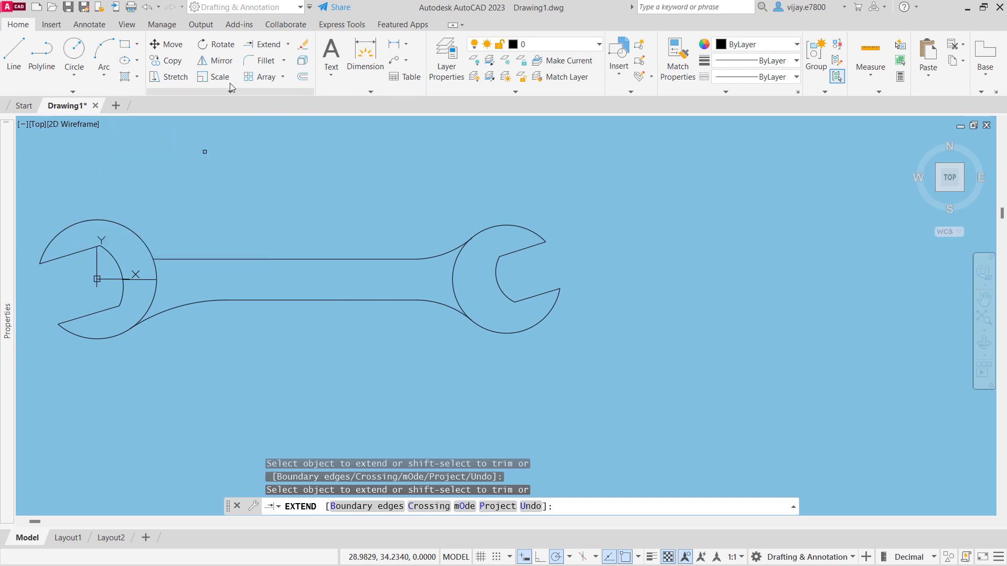
- Fillet the upper handle line to the left head's outer arc with a radius of 47
{"action": "left_click", "coordinate": [264, 62]}
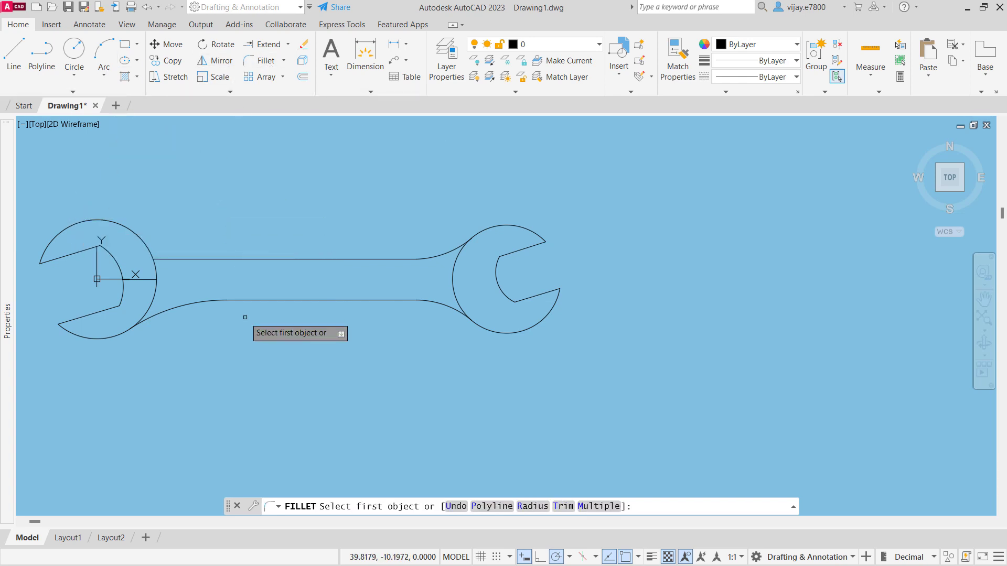
{"action": "left_click", "coordinate": [533, 506]}
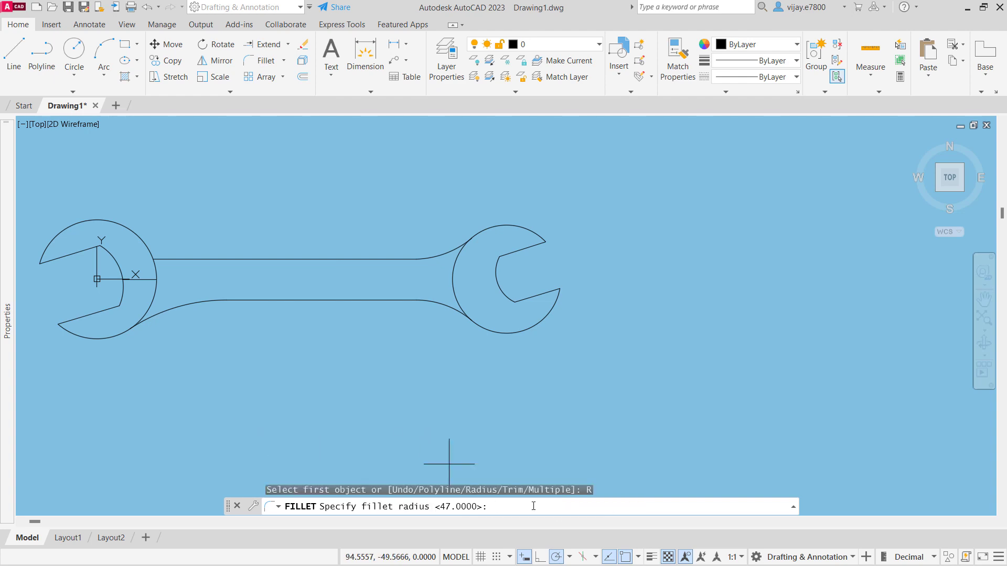
{"action": "key", "text": "Return"}
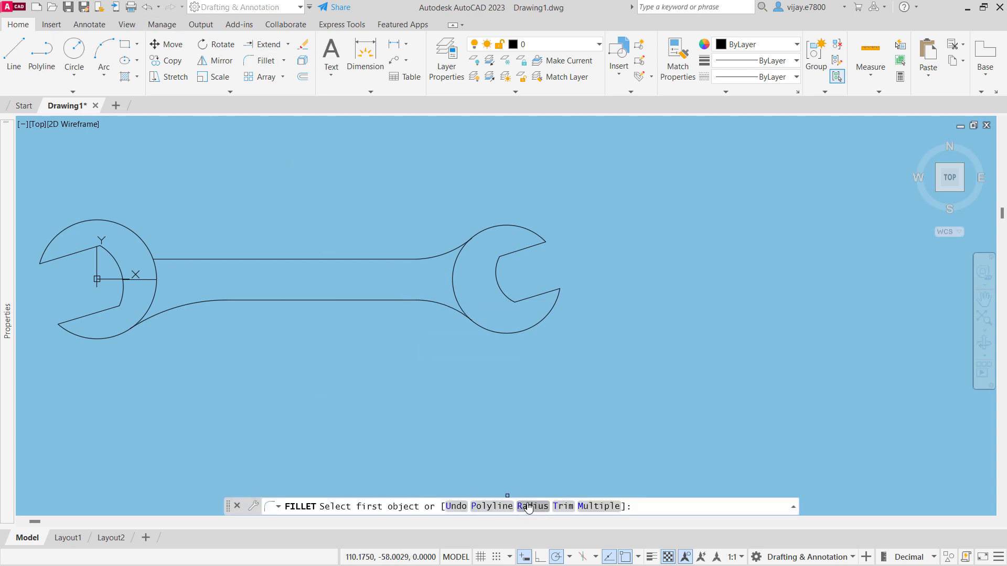
{"action": "left_click", "coordinate": [531, 506]}
{"action": "type", "text": "47"}
{"action": "key", "text": "Return"}
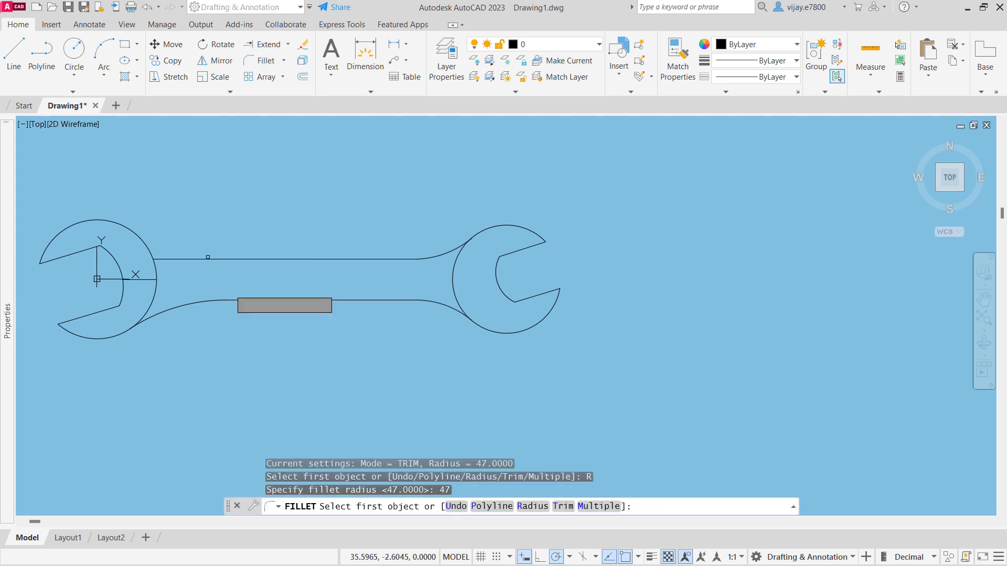
{"action": "left_click", "coordinate": [184, 258]}
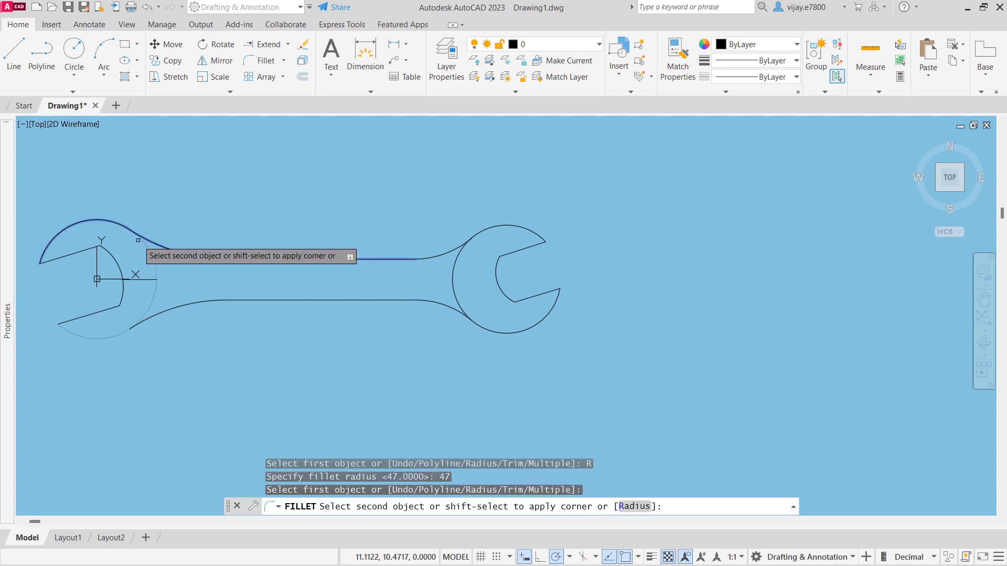
{"action": "left_click", "coordinate": [138, 234]}
- Extend the left head's outer arc from the upper fillet back around to the lower jaw tip
{"action": "left_click", "coordinate": [270, 45]}
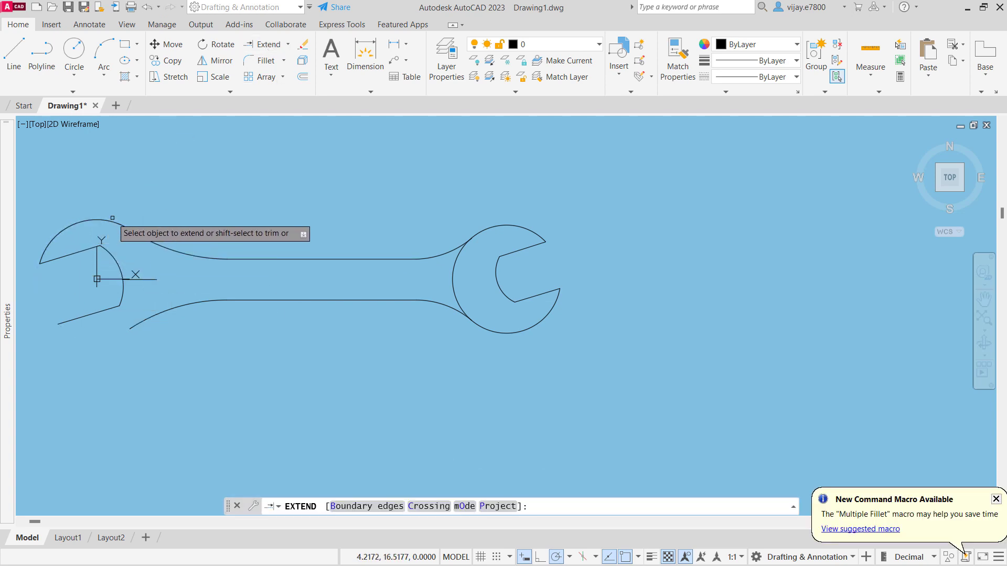
{"action": "left_click", "coordinate": [154, 266]}
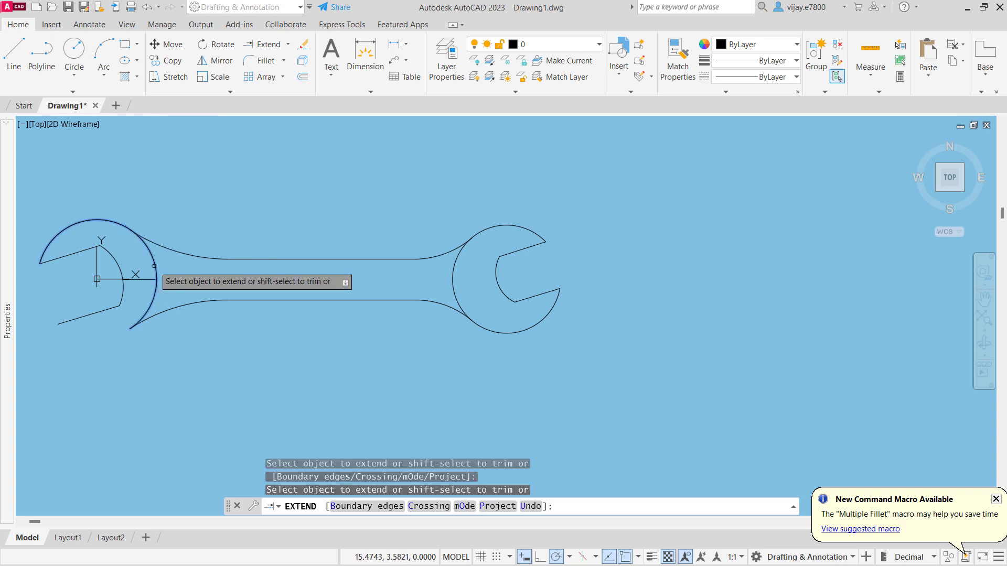
{"action": "left_click", "coordinate": [147, 301]}
{"action": "key", "text": "Escape"}
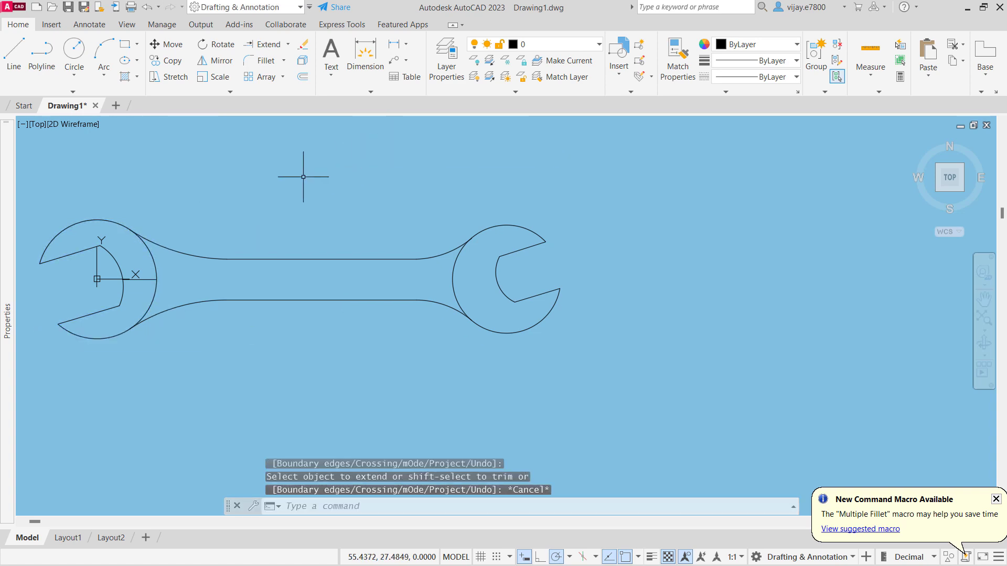
- Draw a rectangle about 55.7 by 8.6 units inside the handle, with its corners filleted at a radius of 3
{"action": "middle_click_drag", "start_coordinate": [290, 178], "coordinate": [490, 172]}
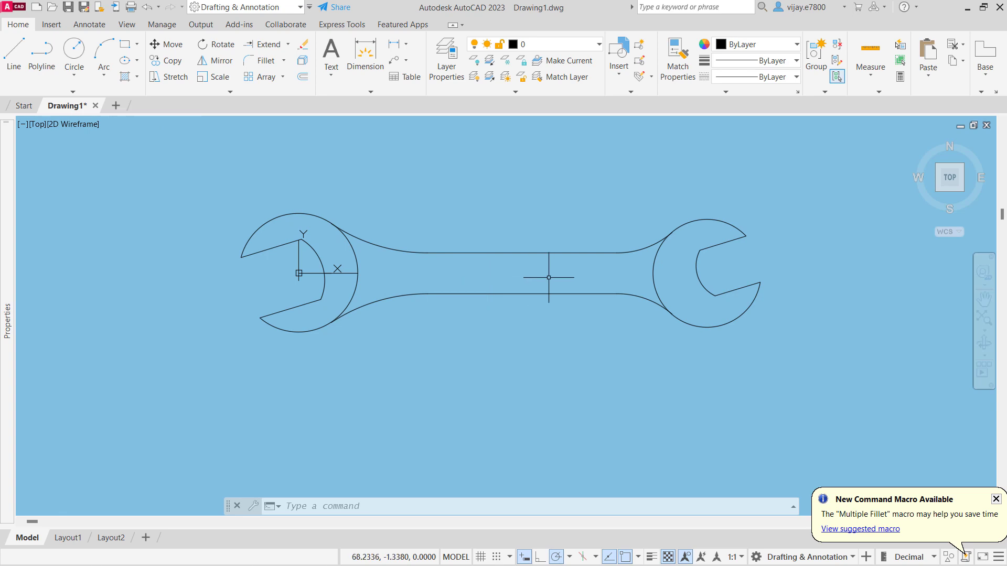
{"action": "left_click", "coordinate": [137, 45]}
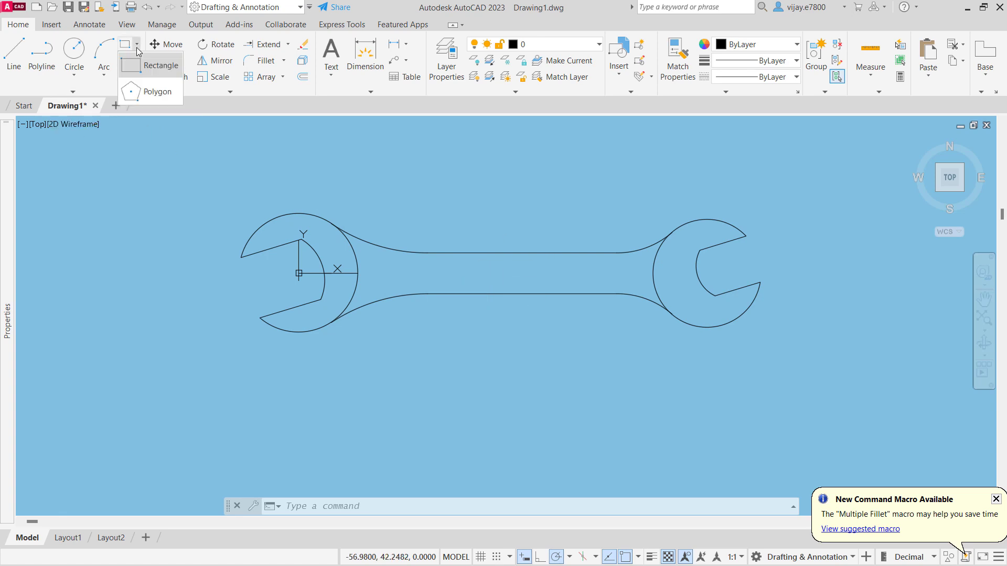
{"action": "left_click", "coordinate": [134, 74]}
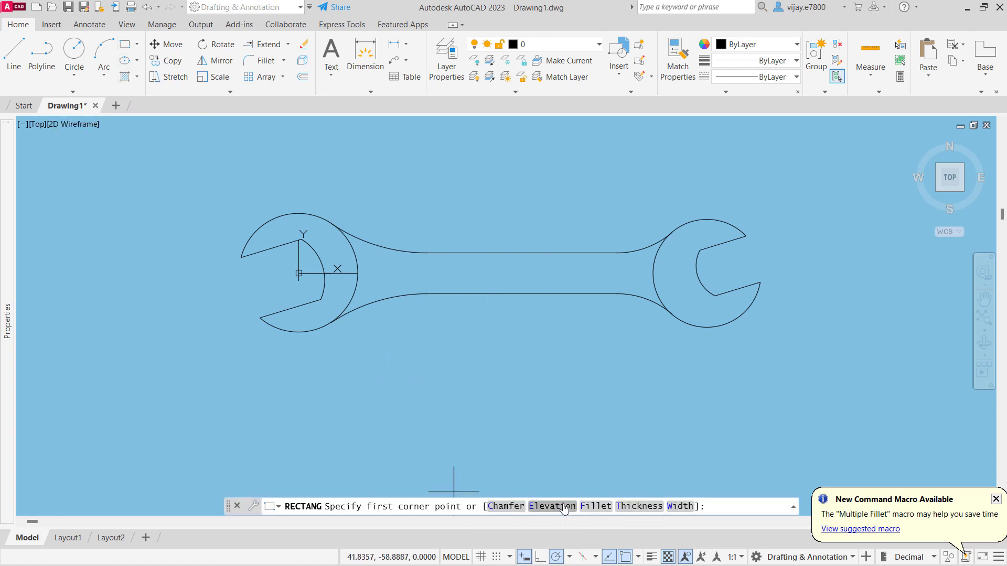
{"action": "left_click", "coordinate": [595, 507]}
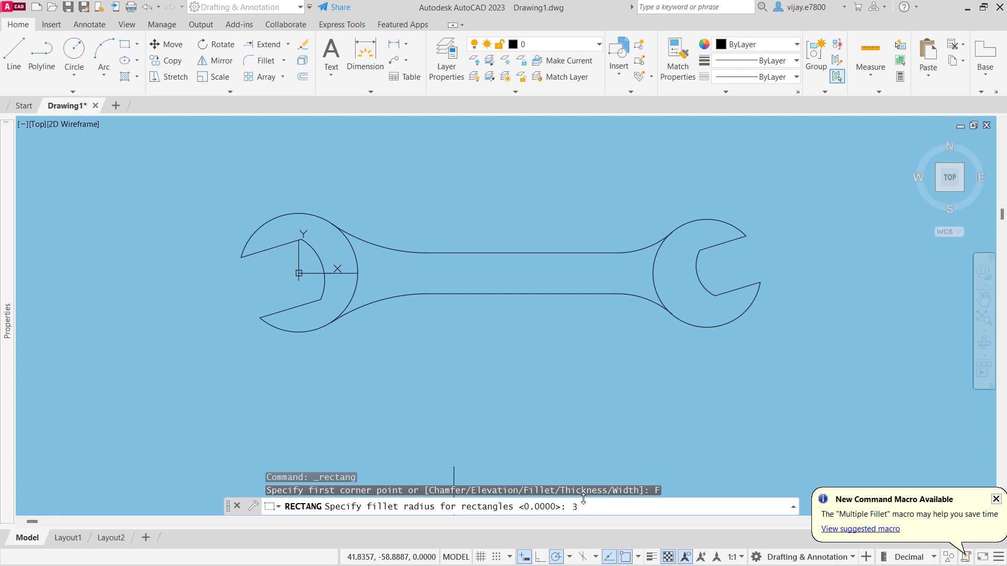
{"action": "key", "text": "Return"}
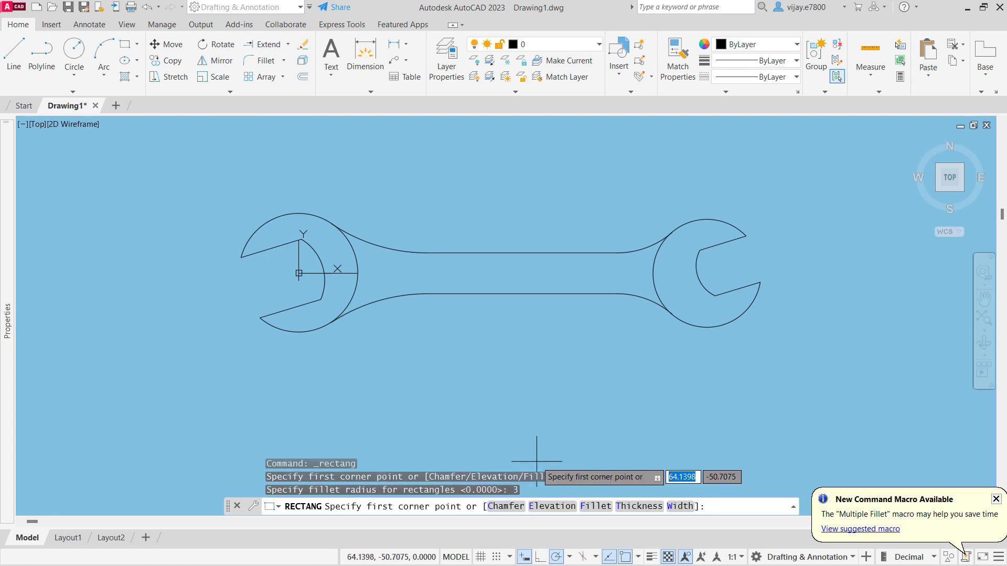
{"action": "left_click", "coordinate": [410, 288]}
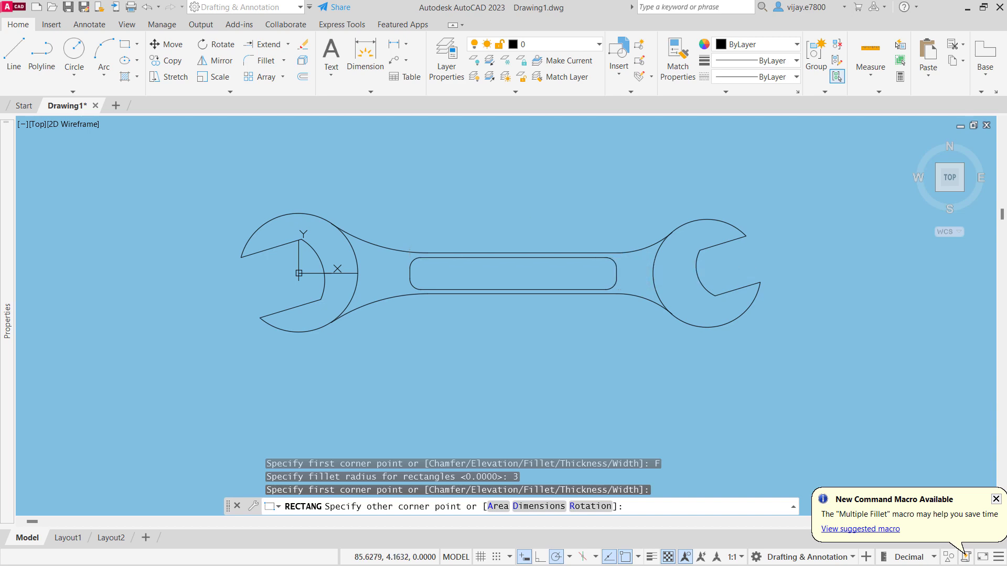
{"action": "left_click", "coordinate": [616, 257]}
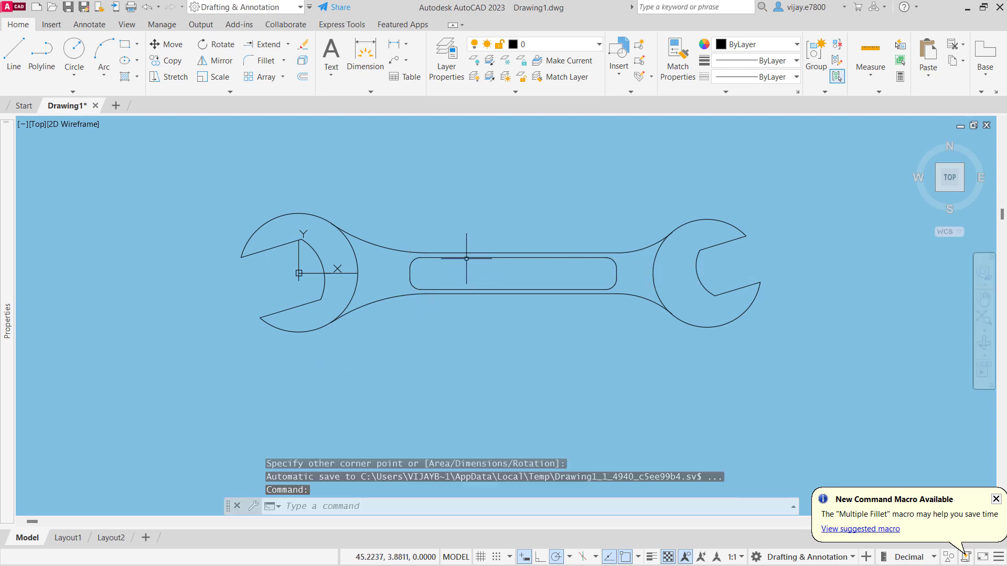